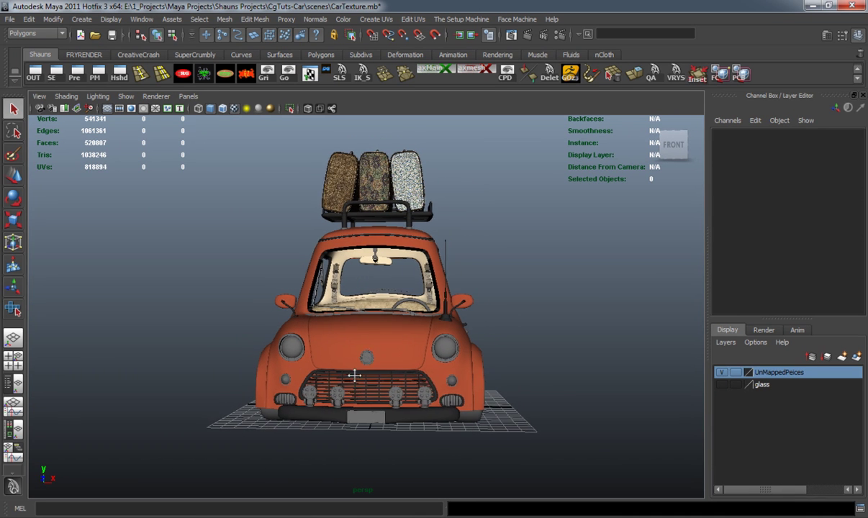
Step: Separate the front licence plate mesh on the bumper into its individual pieces
alt+right_drag(363, 372, 380, 401)
click(380, 402)
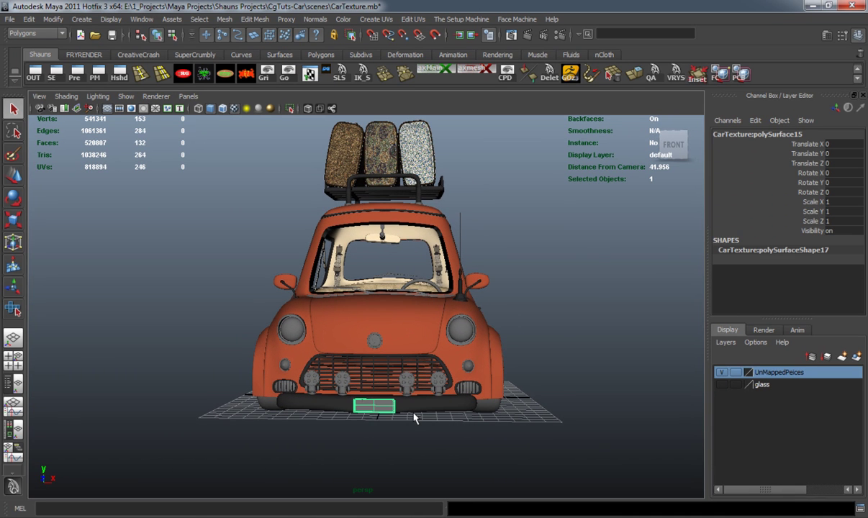
alt+middle_drag(413, 413, 412, 340)
scroll(411, 340, up, 4)
scroll(412, 345, up, 2)
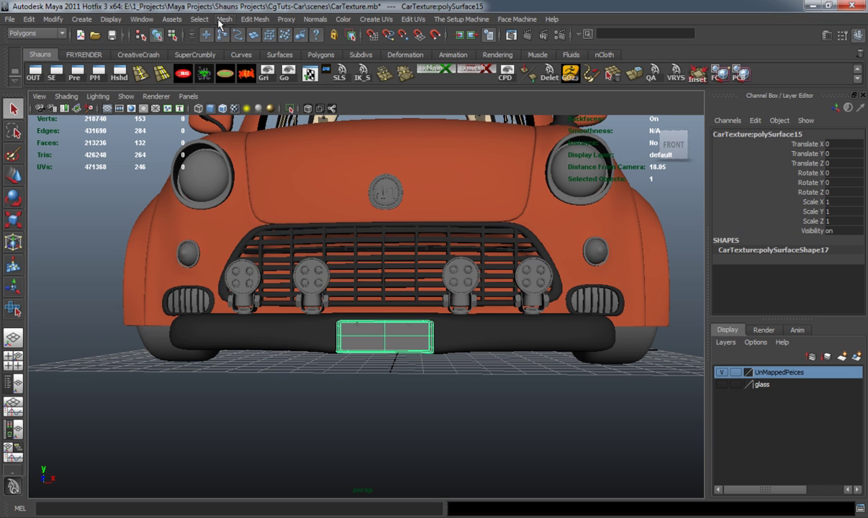
click(221, 23)
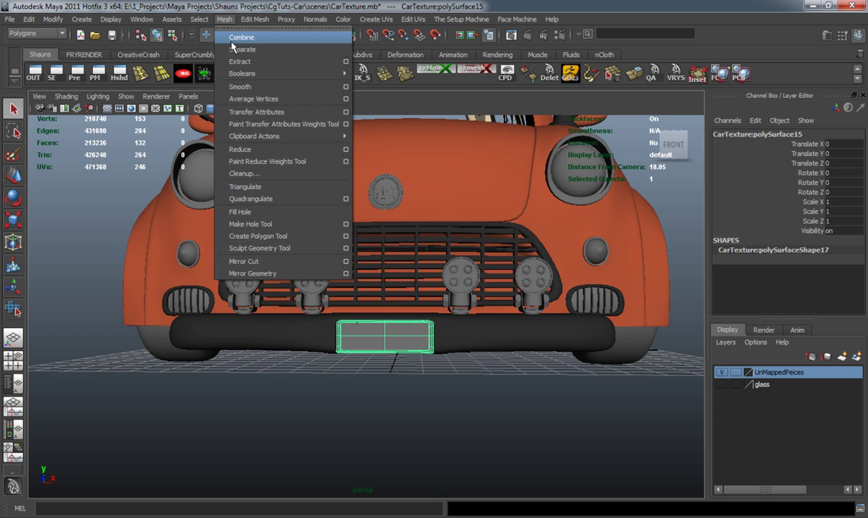
click(237, 47)
click(338, 378)
Step: Try moving the front plate's inner panel vertically on its own
scroll(333, 378, up, 3)
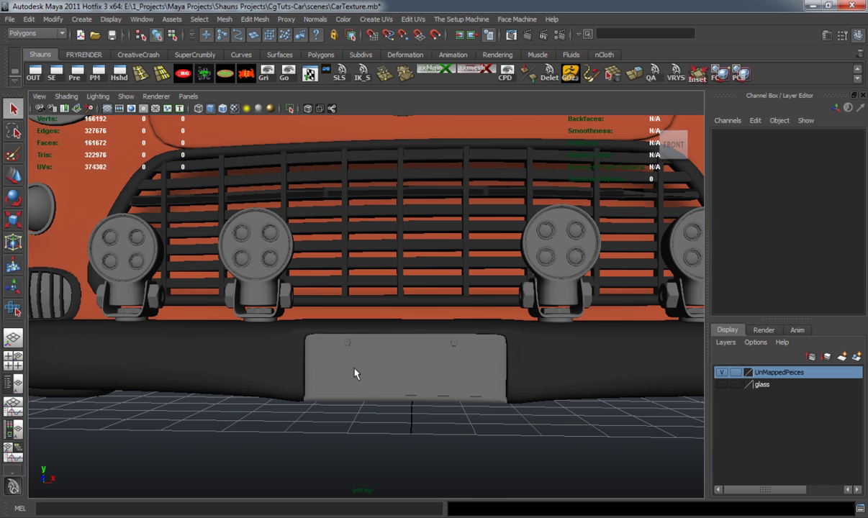
click(308, 382)
click(298, 407)
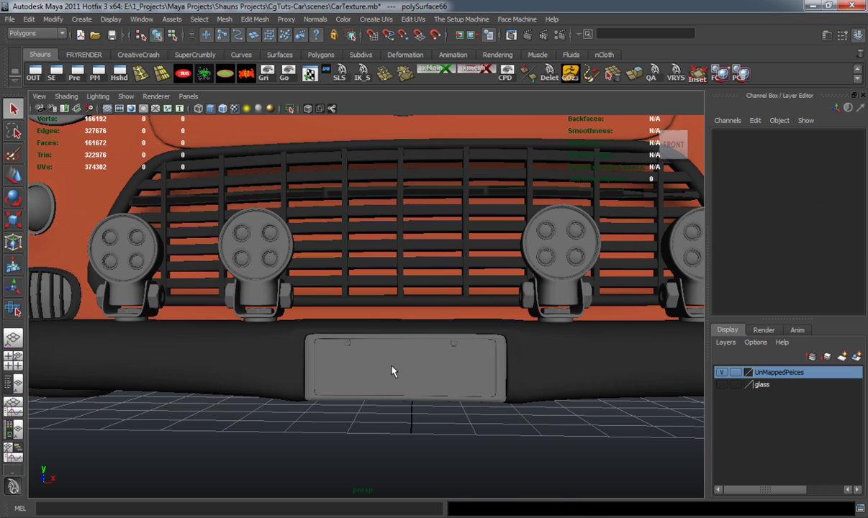
click(393, 370)
key(1)
key(w)
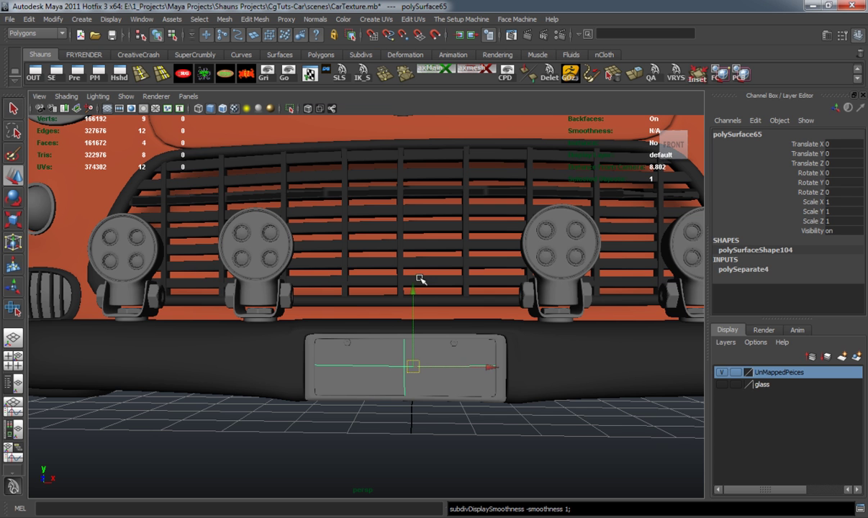
drag(414, 289, 412, 302)
key(ctrl+z)
Step: Apply planar mapping to the front plate's inner panel, fitted to the bounding box and projected from the Z axis
scroll(533, 365, down, 7)
alt+drag(546, 366, 444, 288)
click(471, 274)
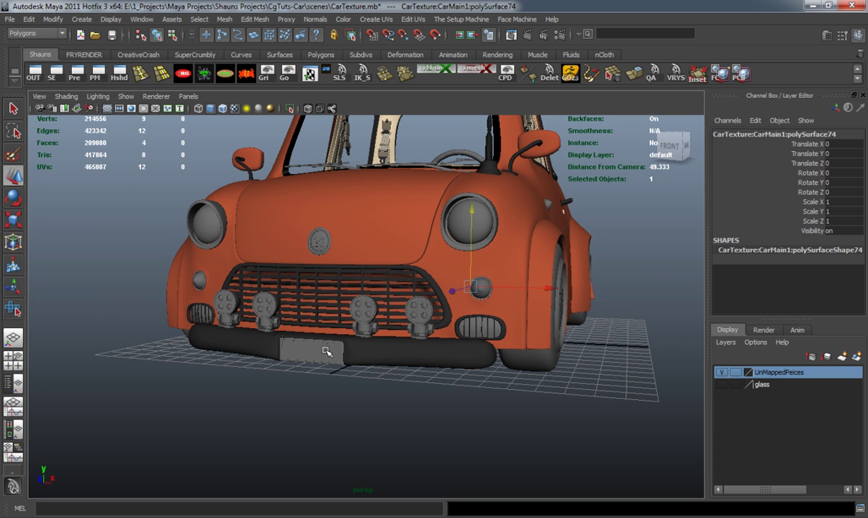
click(326, 351)
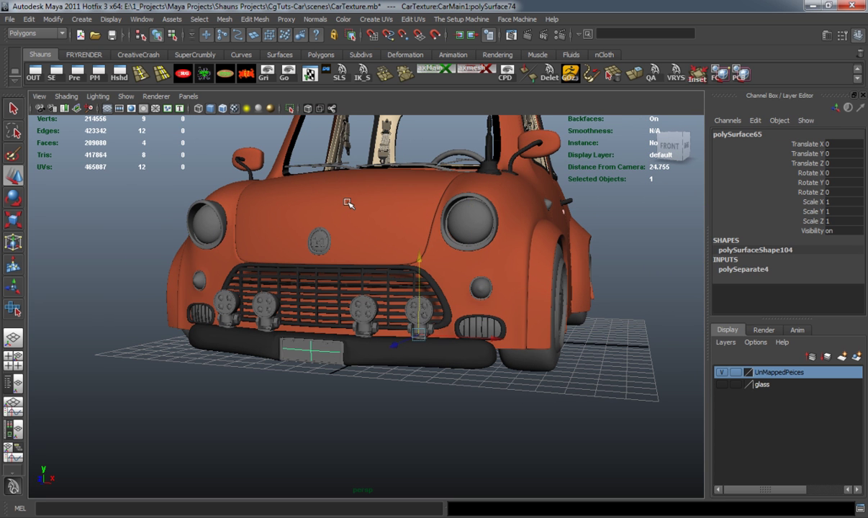
click(376, 19)
click(483, 37)
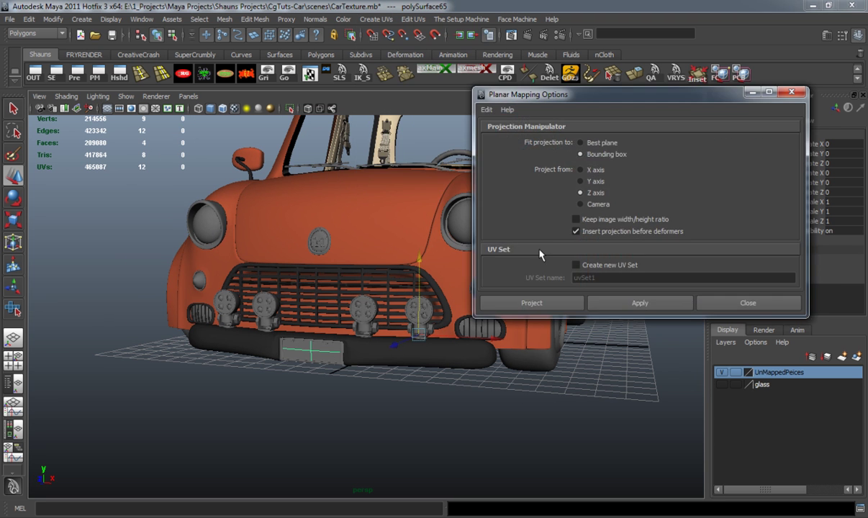
click(652, 303)
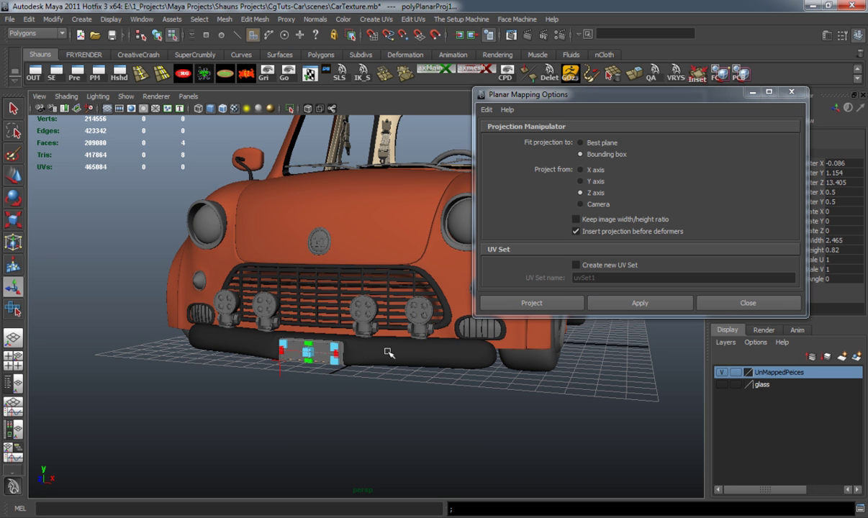
Step: Apply the same Z-axis planar mapping to the rear licence plate's inner panel and close the mapping options
right_drag(387, 312, 417, 308)
alt+drag(475, 354, 251, 355)
click(509, 426)
click(594, 298)
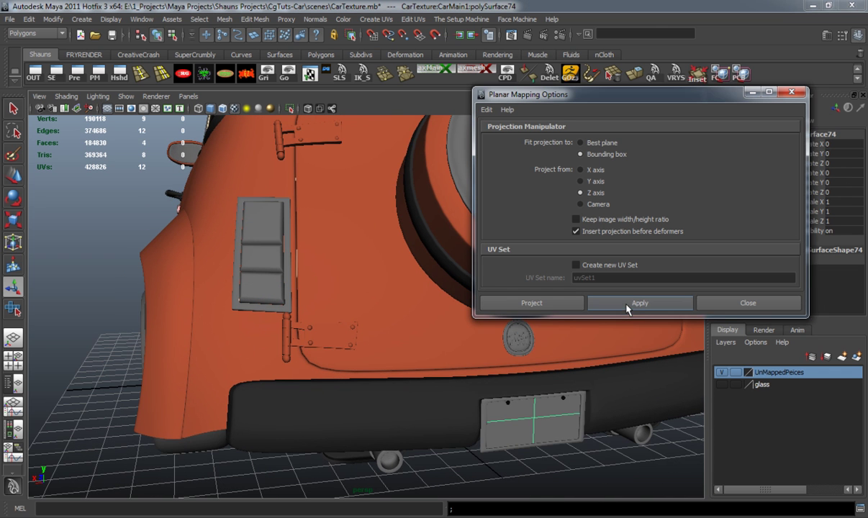
click(727, 305)
click(468, 401)
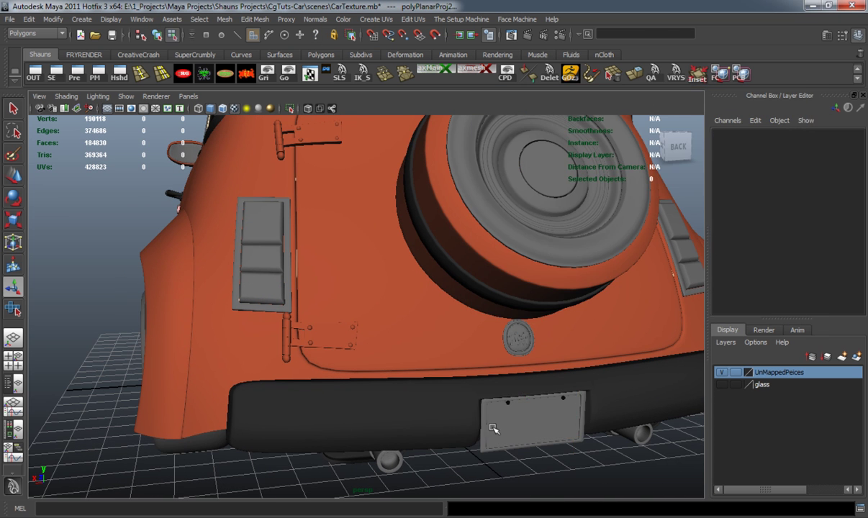
Step: Move all the rear plate panel's UVs out of the 0 to 1 square into the negative U, negative V quadrant
click(504, 422)
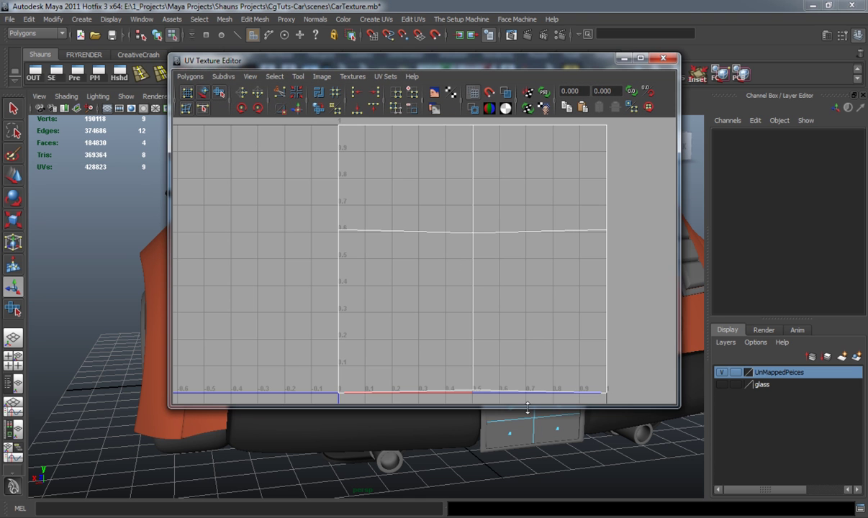
right_drag(527, 408, 584, 349)
right_drag(356, 228, 422, 279)
click(340, 230)
scroll(424, 281, down, 5)
key(w)
alt+middle_drag(426, 282, 466, 245)
drag(466, 245, 364, 329)
Step: Convert the front plate panel's UV selection to its shell and move it about one unit toward negative U
drag(445, 59, 724, 76)
alt+drag(155, 328, 328, 333)
scroll(267, 317, up, 3)
alt+drag(268, 317, 264, 324)
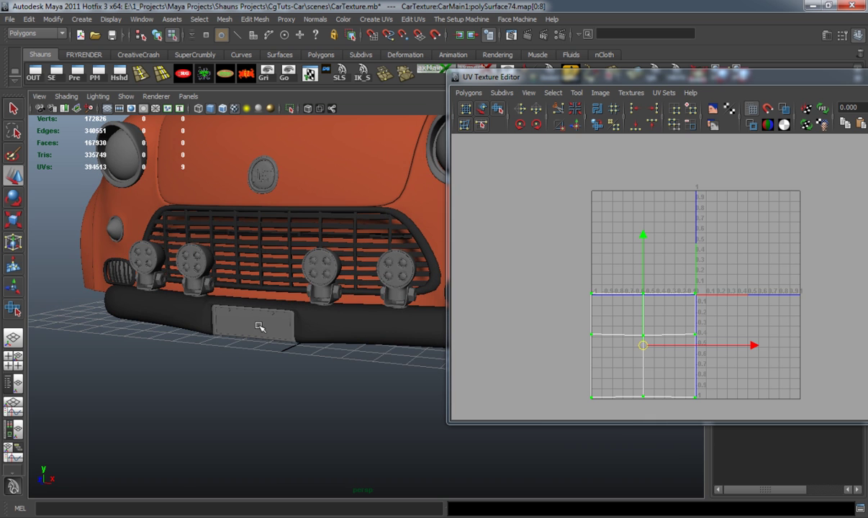
click(260, 327)
drag(694, 237, 715, 252)
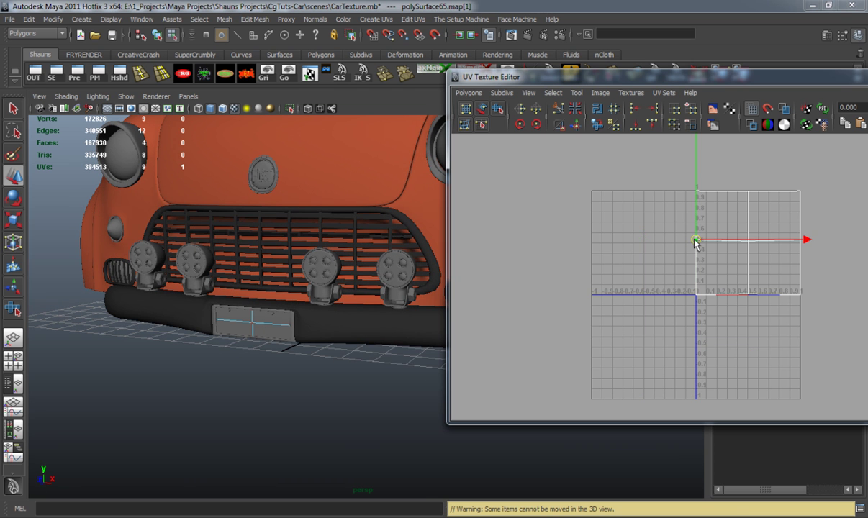
ctrl+right_drag(696, 241, 719, 225)
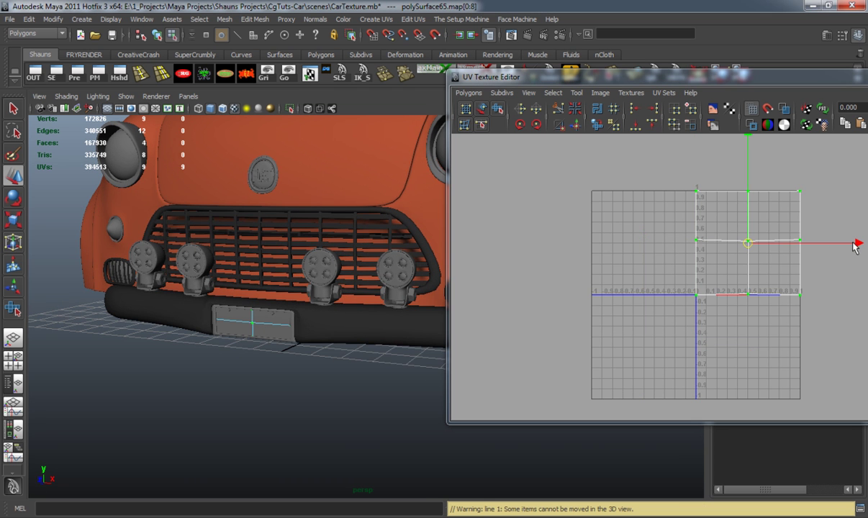
drag(856, 243, 747, 253)
Step: Bring up both plate panels' UVs together and create a Checker texture in the Hypershade
alt+drag(356, 302, 161, 299)
alt+drag(267, 302, 170, 298)
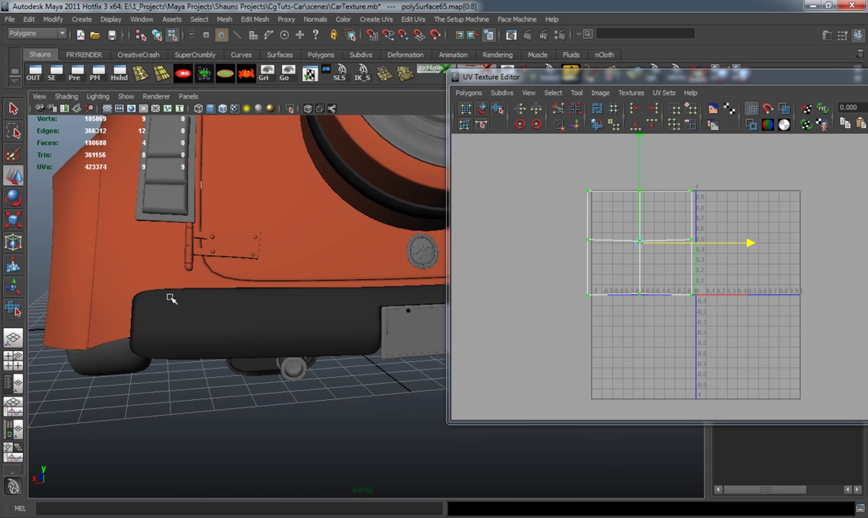
shift+click(400, 337)
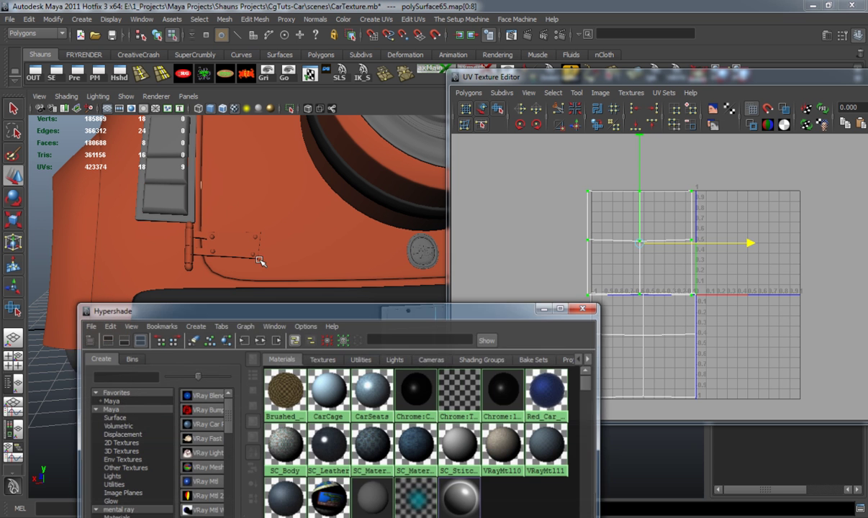
drag(418, 303, 384, 44)
scroll(155, 328, down, 5)
scroll(155, 338, down, 2)
click(158, 336)
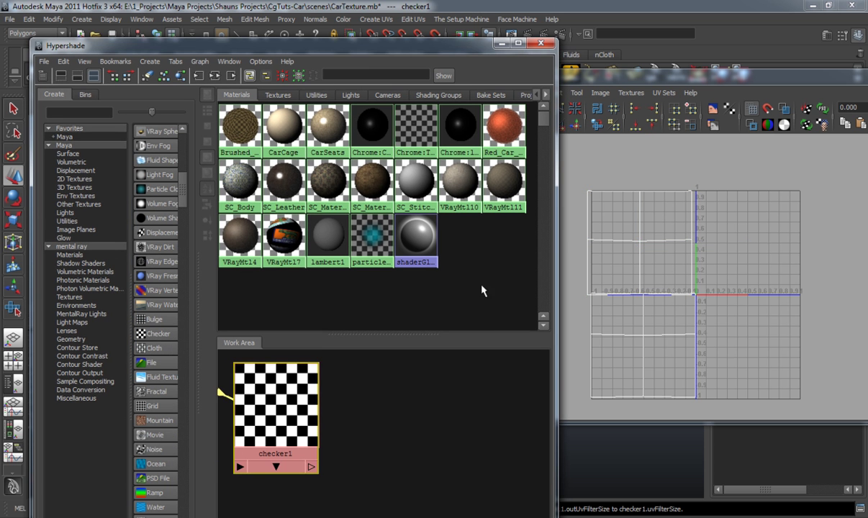
Step: Select the rear and front plate panels together and assign the new checker texture to them as a material
drag(784, 85, 648, 120)
click(768, 110)
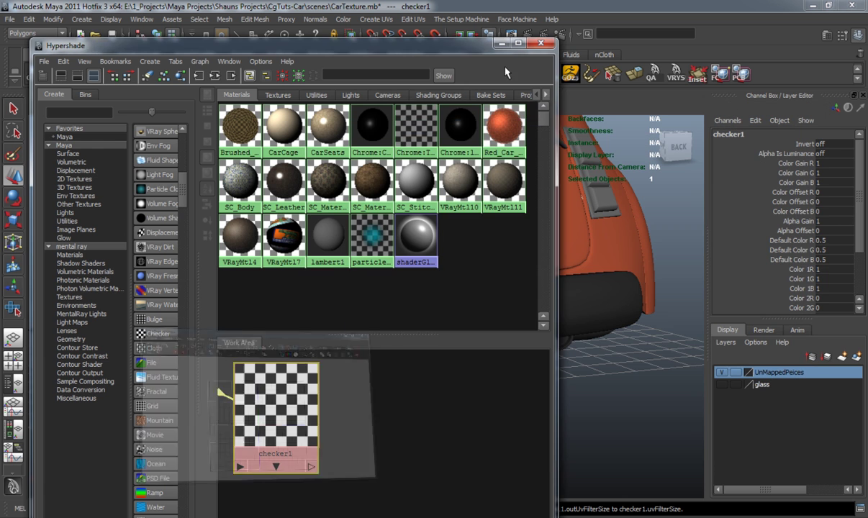
drag(324, 45, 194, 54)
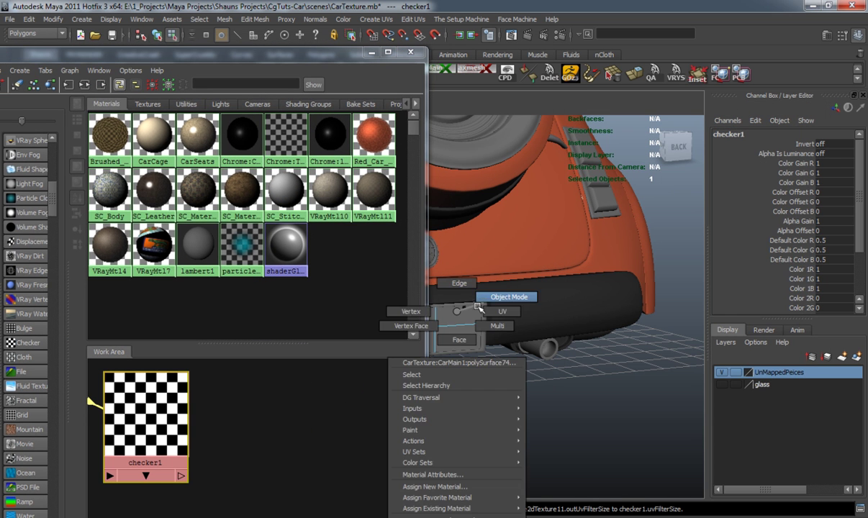
click(456, 321)
alt+drag(456, 321, 749, 354)
alt+middle_drag(471, 336, 529, 329)
shift+click(512, 330)
right_drag(156, 395, 151, 345)
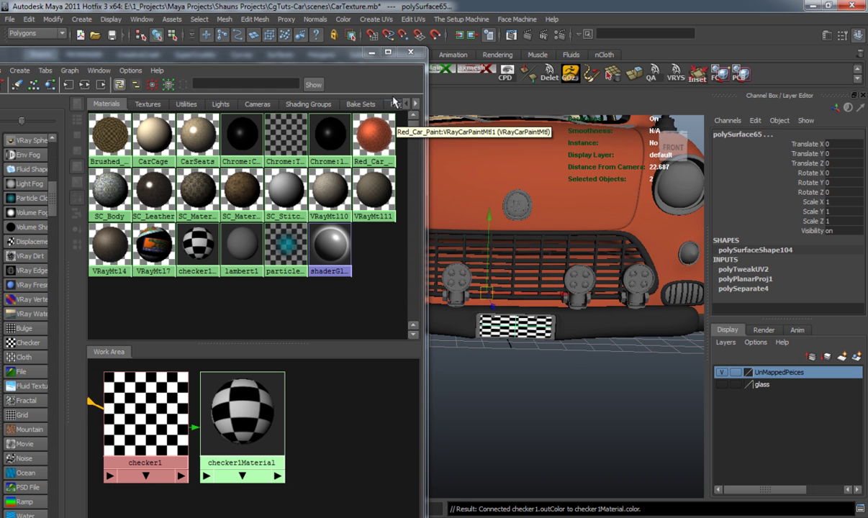
Step: Close the Hypershade and select both checkered plate panels, displaying them unsmoothed
click(410, 55)
click(518, 411)
alt+drag(518, 412, 389, 359)
click(364, 302)
alt+drag(494, 342, 338, 335)
shift+click(431, 323)
key(1)
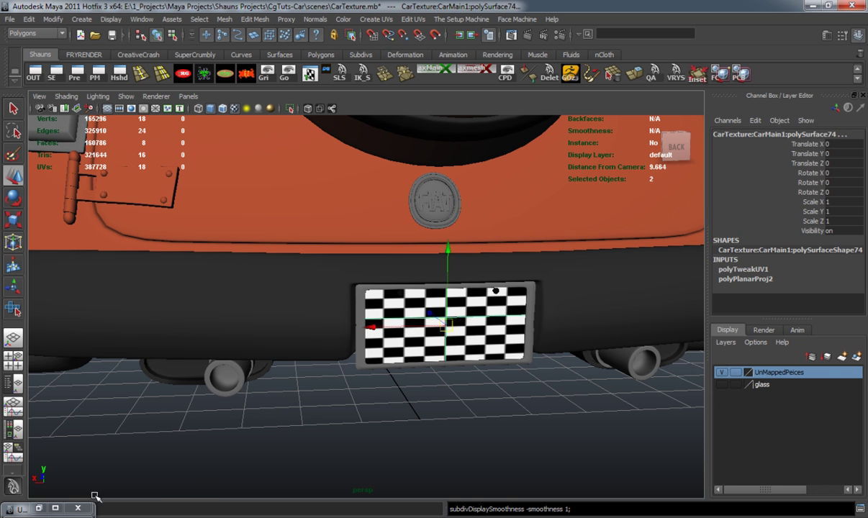
Step: Select both plate UV shells, scale them to about half their height and widen them slightly in U
click(39, 507)
right_drag(499, 275, 541, 276)
drag(415, 260, 550, 372)
ctrl+right_drag(494, 308, 537, 294)
drag(533, 115, 729, 110)
key(r)
drag(702, 217, 703, 269)
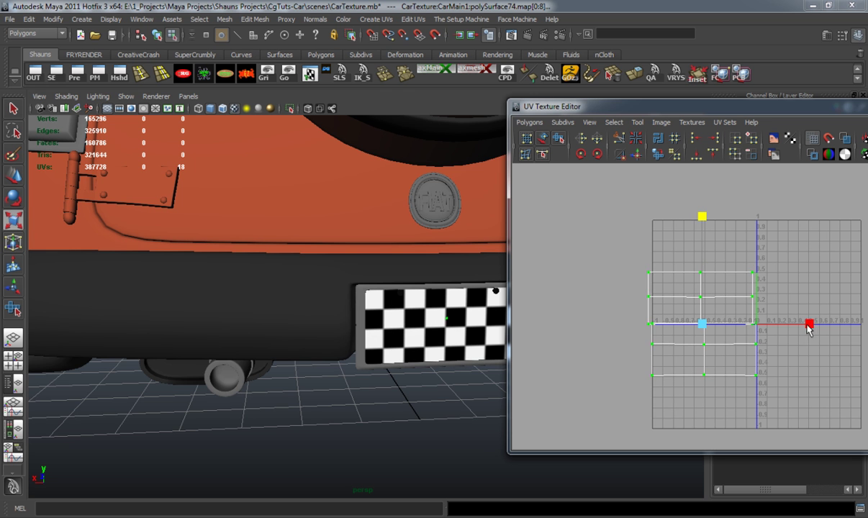
mouse_move(809, 324)
mouse_down()
mouse_move(842, 327)
mouse_move(801, 328)
mouse_move(812, 332)
mouse_up()
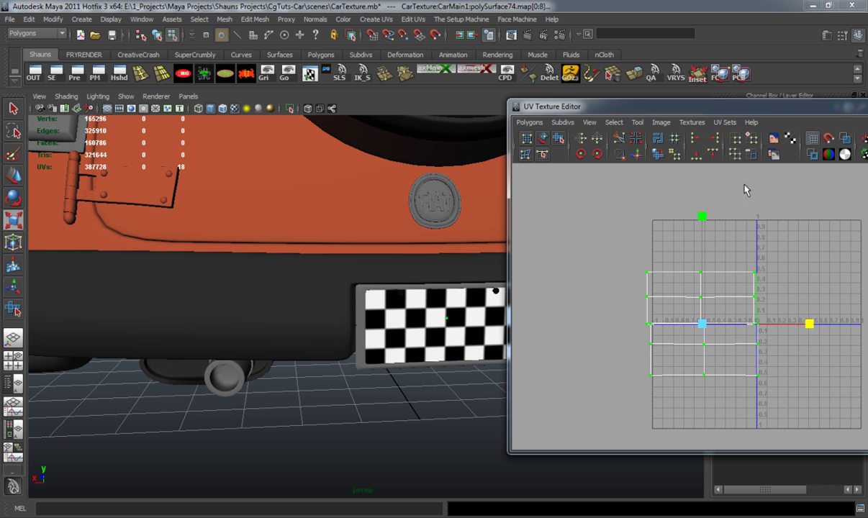
Step: Move the front plate's UV shell up and slightly toward positive U, clear of the rear plate's shell
drag(754, 114, 632, 99)
drag(510, 254, 534, 285)
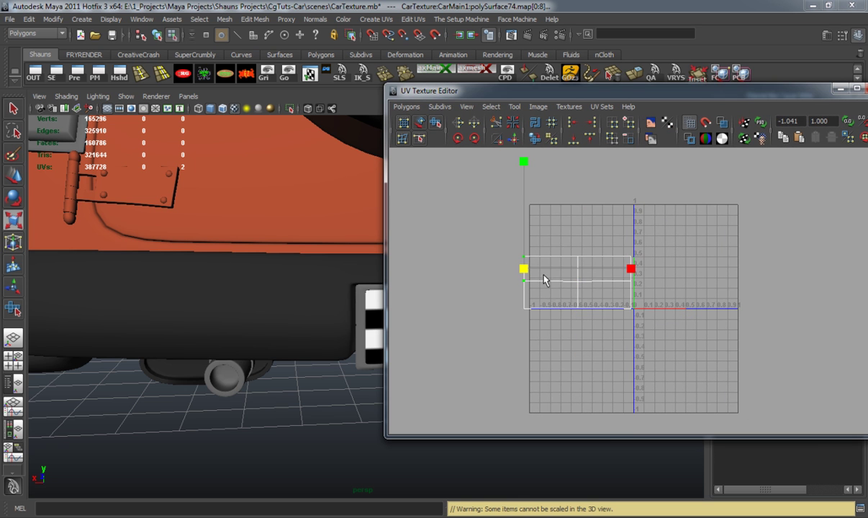
ctrl+right_drag(562, 261, 569, 250)
key(w)
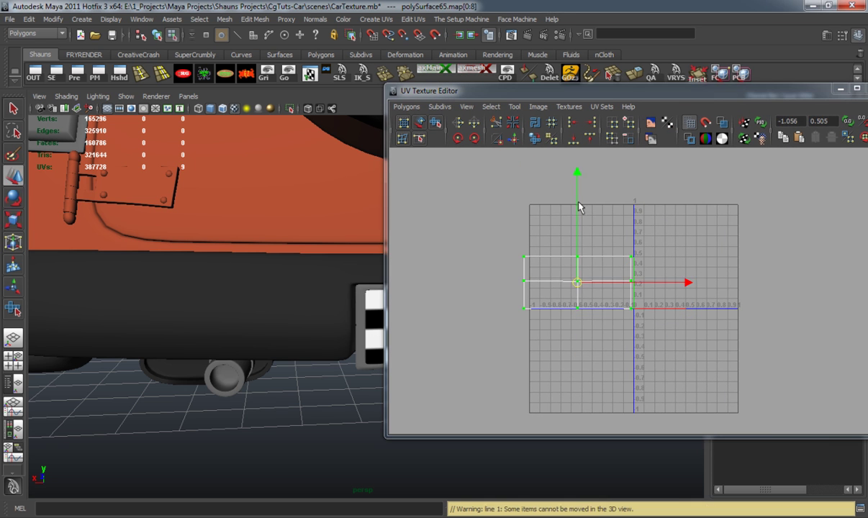
drag(576, 166, 576, 155)
alt+drag(273, 303, 117, 282)
right_click(257, 340)
drag(687, 267, 690, 270)
Step: Move both plate UV shells into the 0 to 1 square and scale them down to fit with a margin
drag(506, 262, 582, 363)
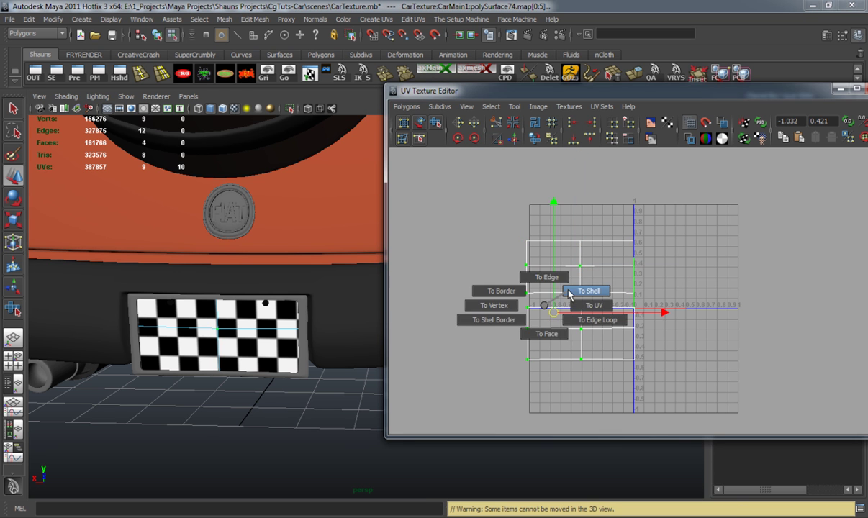
ctrl+right_drag(545, 307, 568, 291)
drag(580, 303, 672, 271)
alt+middle_drag(660, 294, 624, 327)
alt+right_drag(624, 327, 635, 323)
key(w)
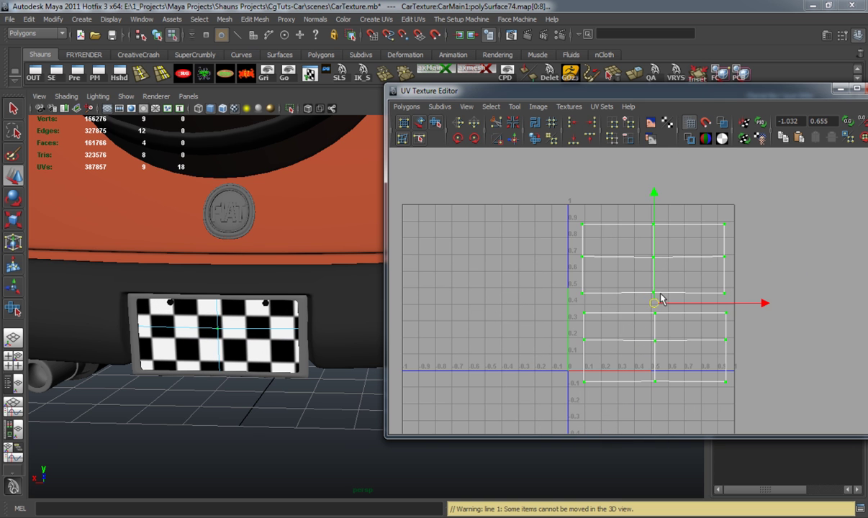
drag(654, 292, 655, 266)
key(r)
key(w)
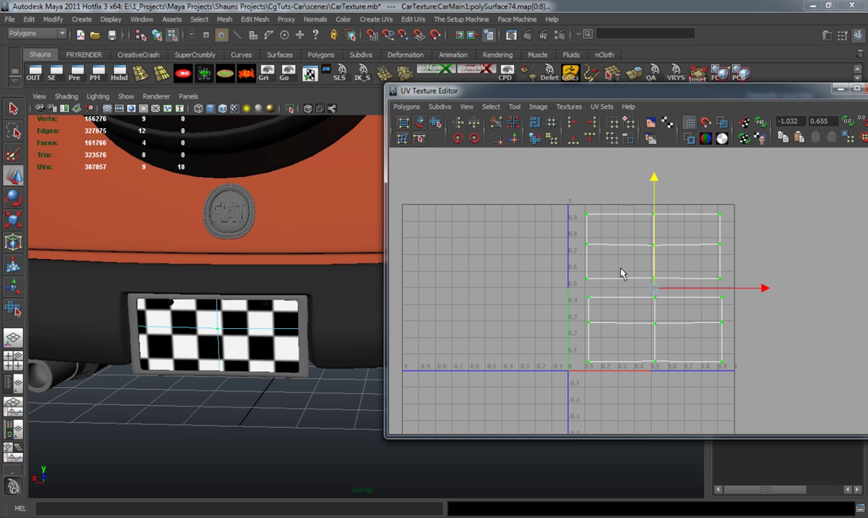
Step: Align the bottom row of UVs to its minimum V on the front plate's shell and on the rear plate's shell
drag(747, 293, 734, 295)
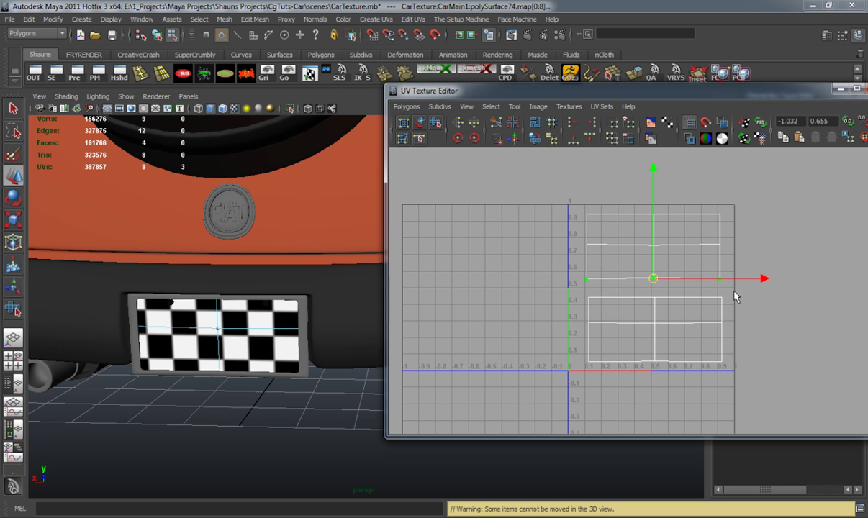
click(574, 139)
drag(578, 350, 730, 369)
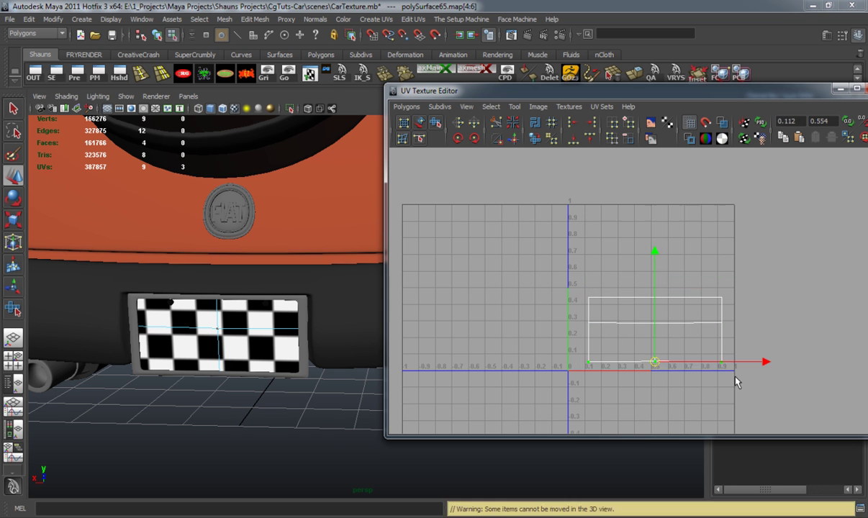
click(573, 140)
Step: Align the middle row of UVs on the front plate's shell to its minimum V
alt+middle_drag(654, 323, 620, 305)
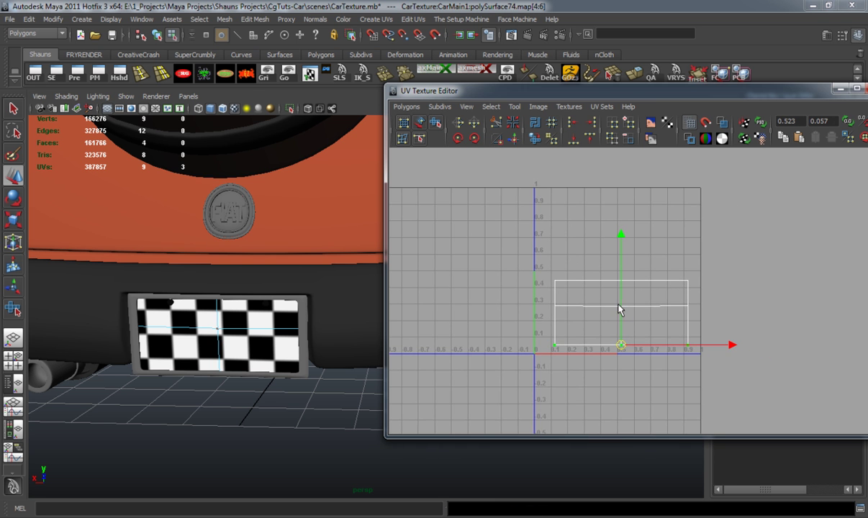
alt+right_drag(620, 304, 655, 309)
alt+drag(204, 313, 444, 311)
shift+click(210, 287)
alt+right_drag(524, 291, 537, 268)
alt+middle_drag(545, 260, 532, 315)
scroll(530, 306, up, 2)
drag(709, 272, 683, 272)
click(574, 139)
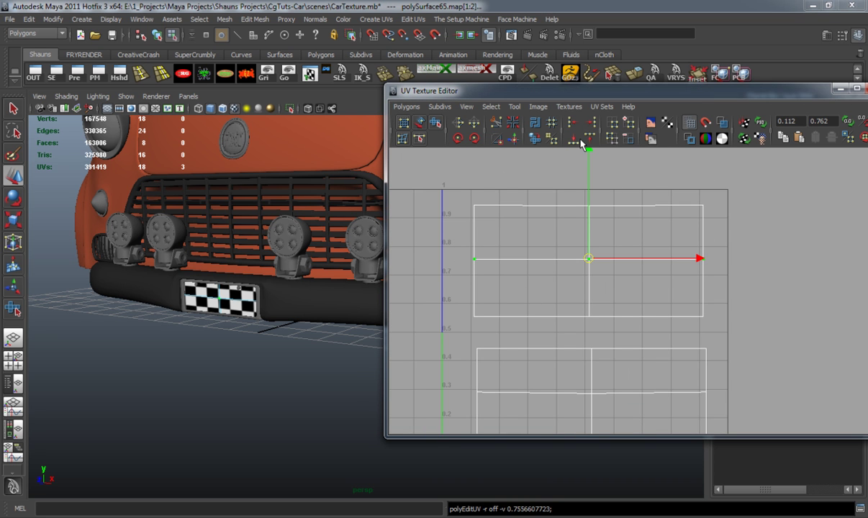
Step: Align the top row of UVs on the front plate's shell to its maximum V
drag(456, 198, 737, 234)
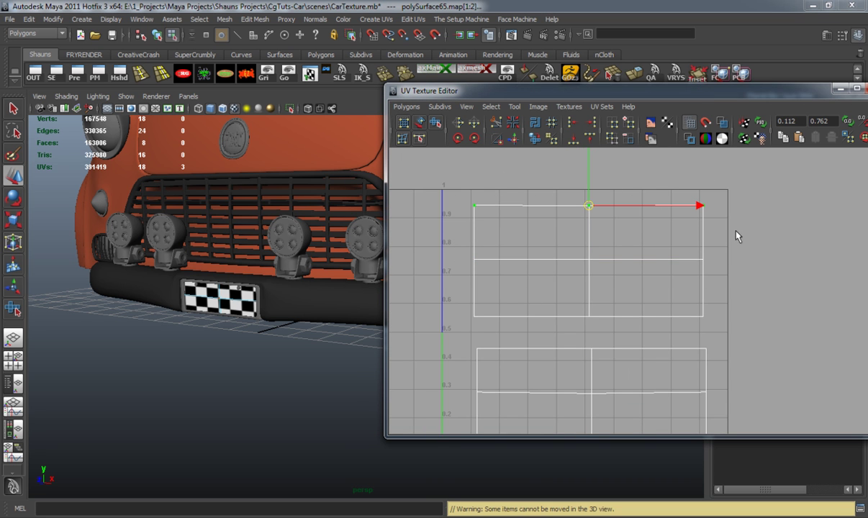
click(592, 122)
key(ctrl+z)
click(588, 139)
Step: Align the middle row of UVs on the rear plate's shell to its maximum V
scroll(611, 281, down, 1)
alt+middle_drag(611, 286, 616, 203)
drag(676, 313, 713, 304)
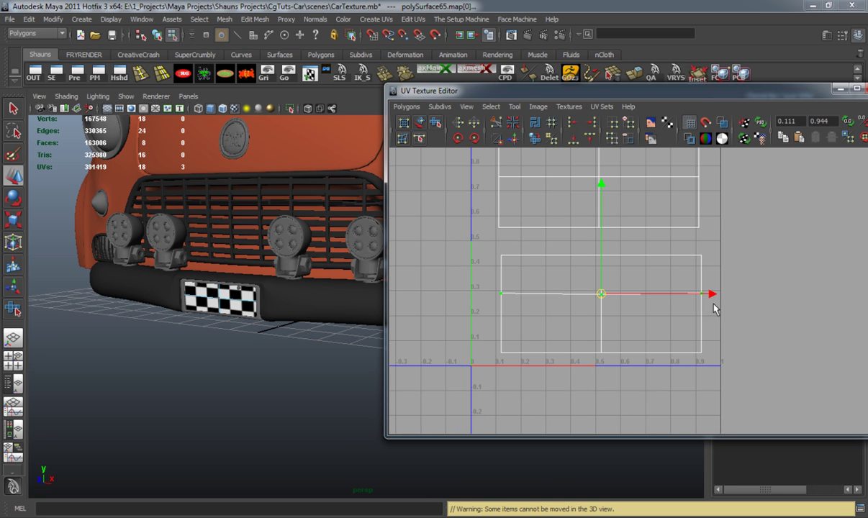
click(587, 140)
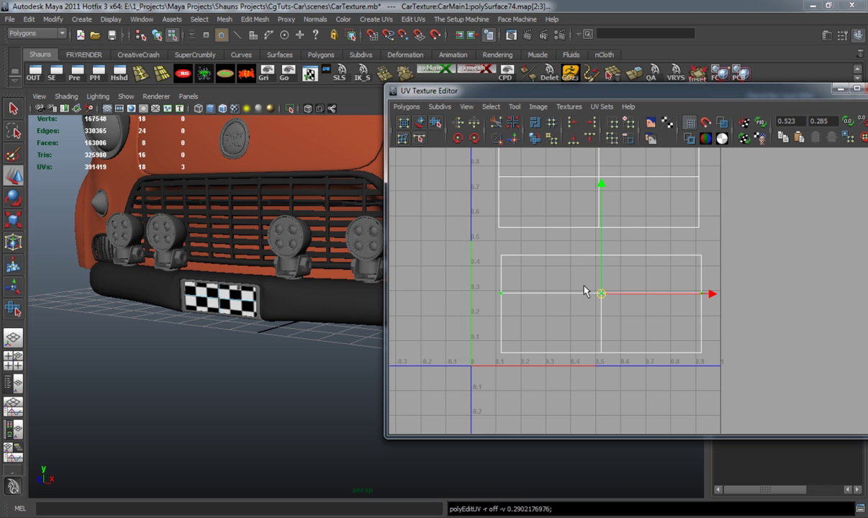
Step: Select all UVs of both plate shells and open the UV Snapshot options
scroll(585, 291, down, 3)
drag(504, 186, 697, 347)
ctrl+right_click(602, 249)
ctrl+right_drag(602, 249, 566, 216)
click(408, 107)
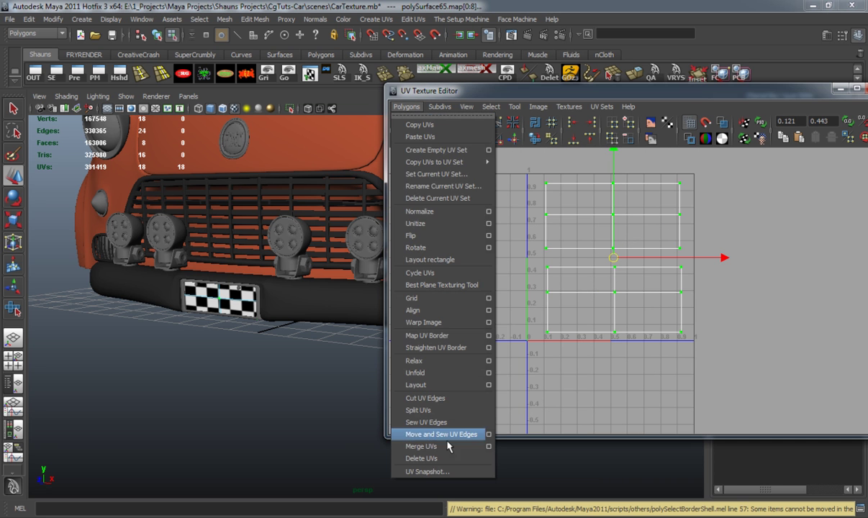
click(450, 467)
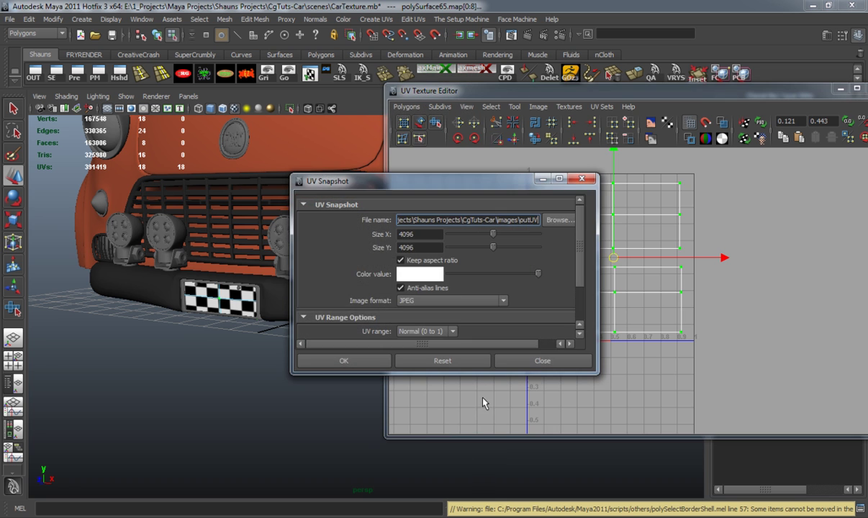
Step: Export a 4096 × 4096 JPEG UV snapshot named LP-UV to the project's sourceimages folder and minimize the UV Texture Editor
click(554, 220)
click(225, 276)
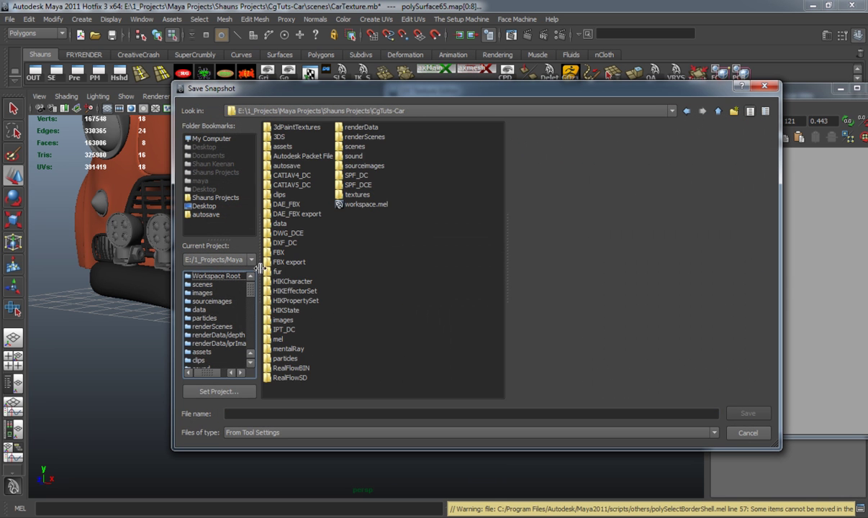
double_click(365, 166)
click(253, 415)
text(LP-UV)
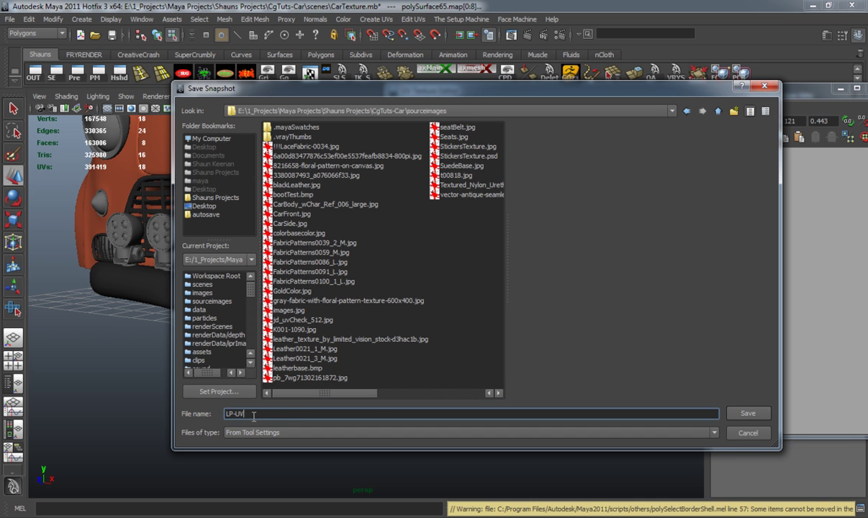
key(Return)
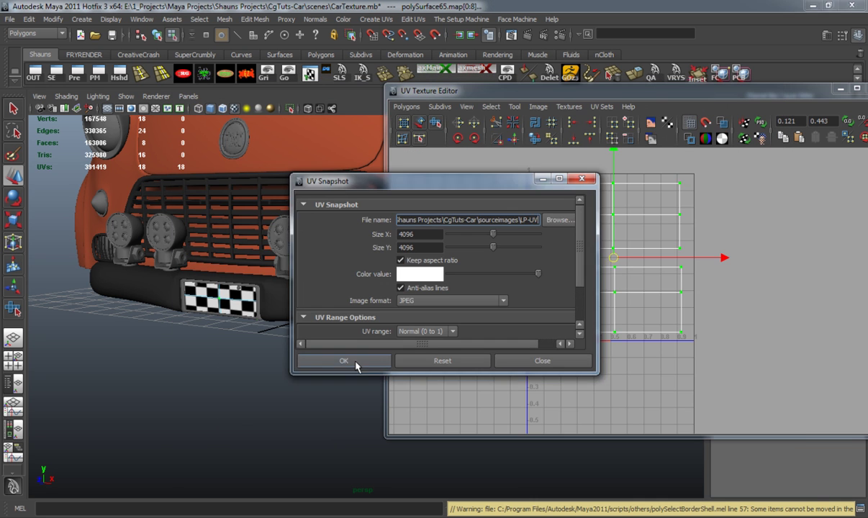
click(343, 360)
drag(792, 92, 610, 109)
click(662, 109)
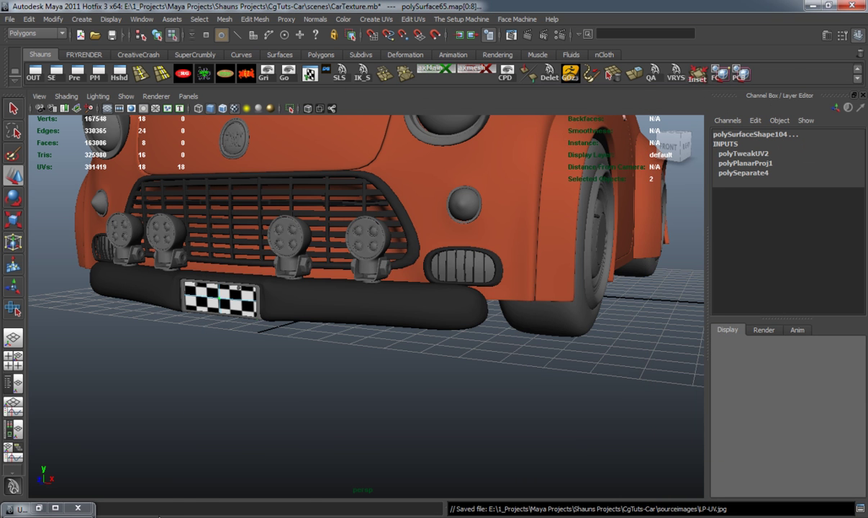
Step: Switch to the sourceimages folder, open the licence plate photo and LP-UV.jpg in Photoshop, and float both documents in separate windows
key(alt+Tab)
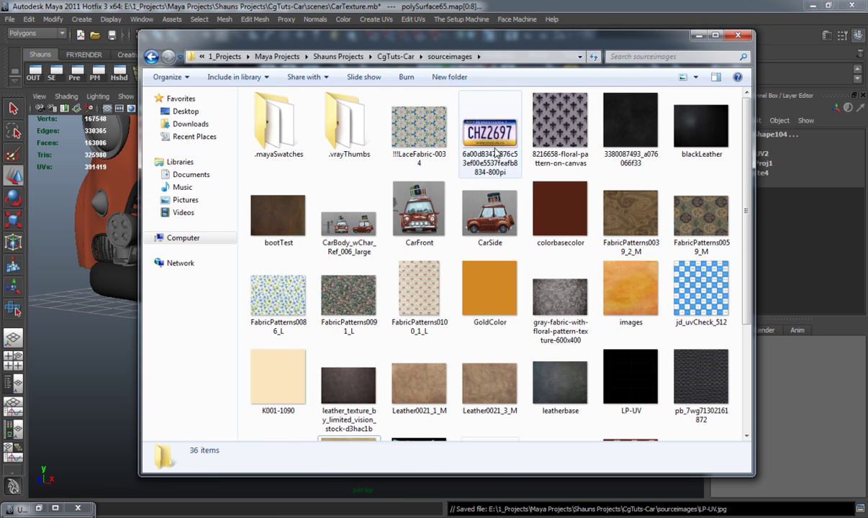
click(494, 144)
scroll(691, 230, down, 5)
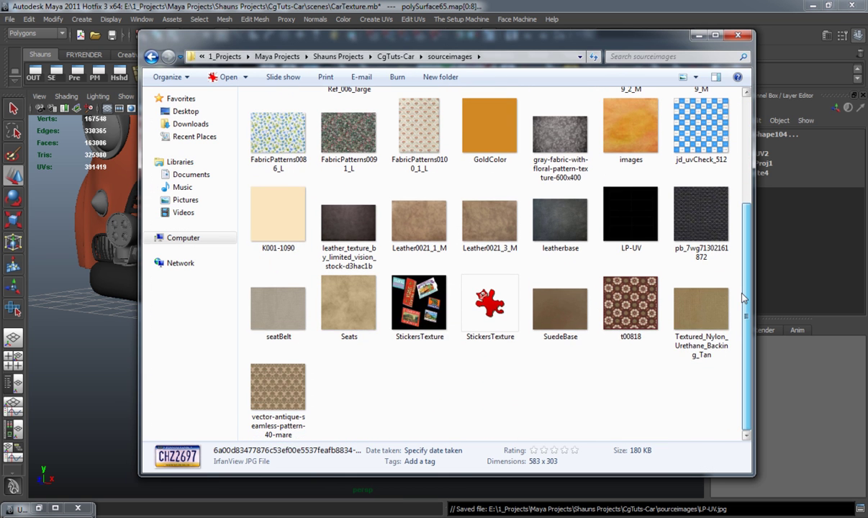
ctrl+click(619, 230)
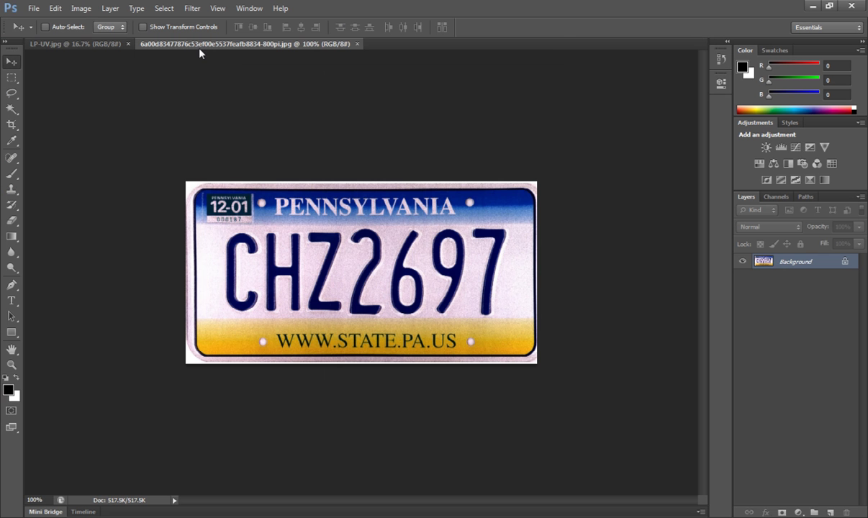
drag(201, 44, 324, 92)
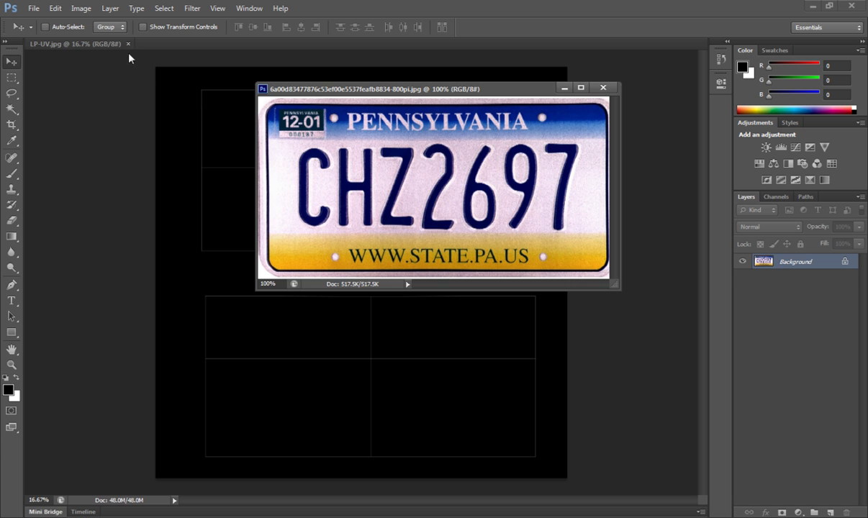
drag(99, 44, 93, 87)
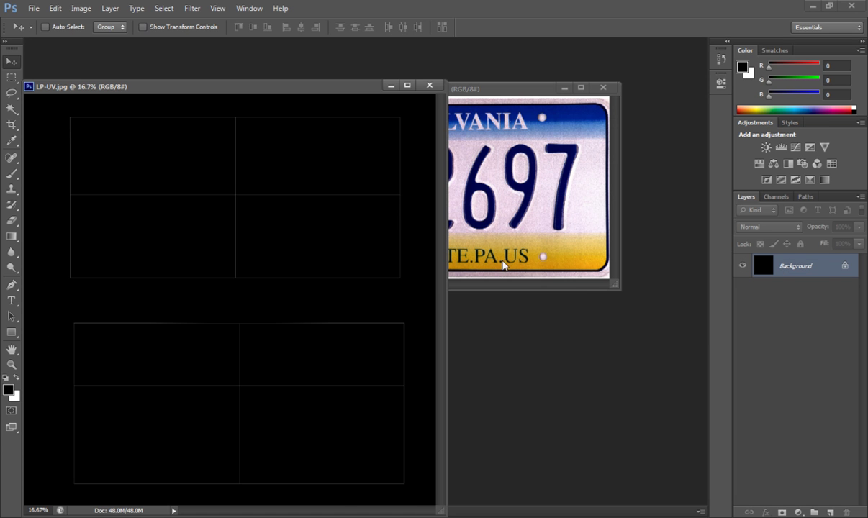
Step: Add a new layer to LP-UV.jpg and fill it with solid black
click(833, 512)
click(55, 8)
click(72, 174)
click(421, 159)
click(395, 220)
click(415, 161)
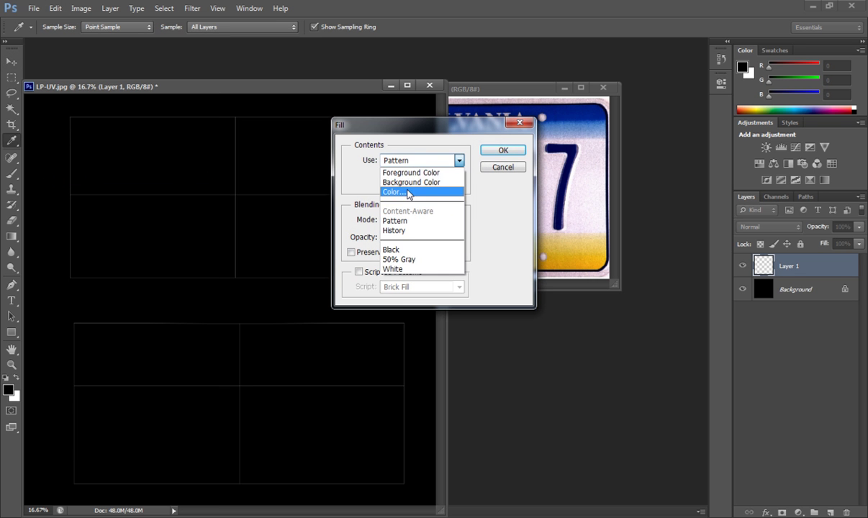
click(394, 193)
click(691, 131)
click(506, 150)
key(v)
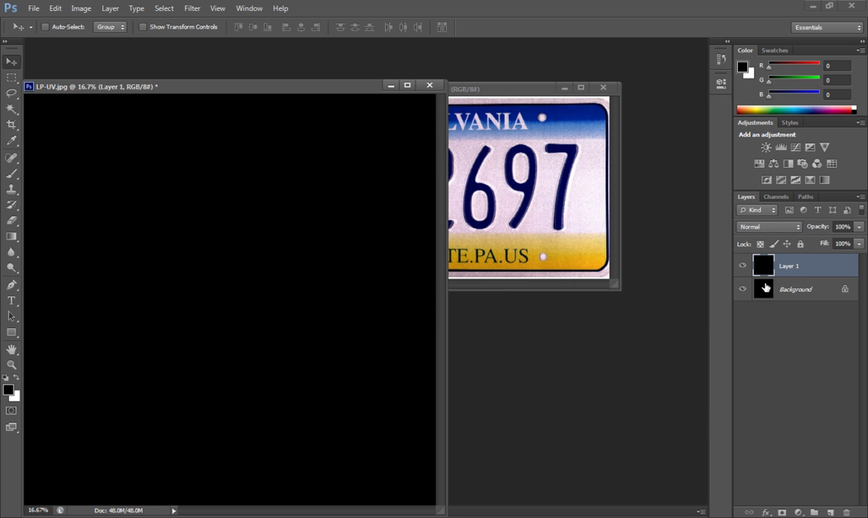
Step: Convert the Background into a regular layer, move it above the black layer and rename it uv
double_click(792, 288)
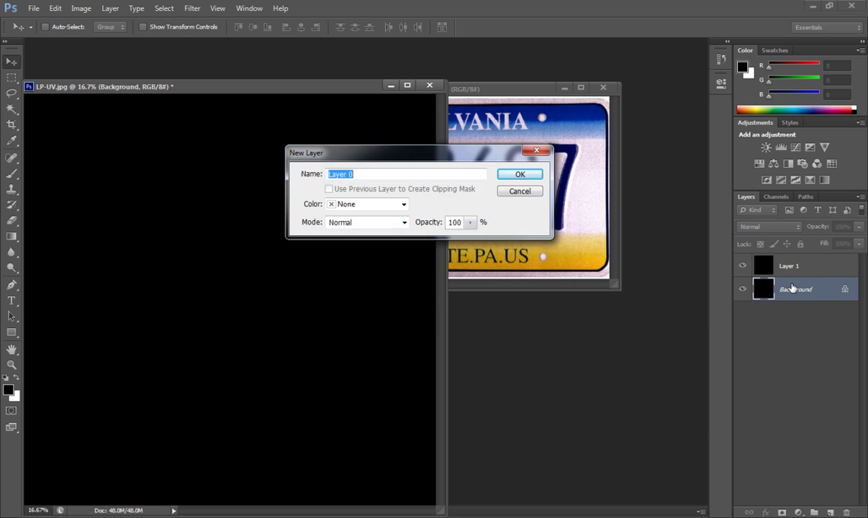
click(541, 177)
drag(785, 281, 785, 272)
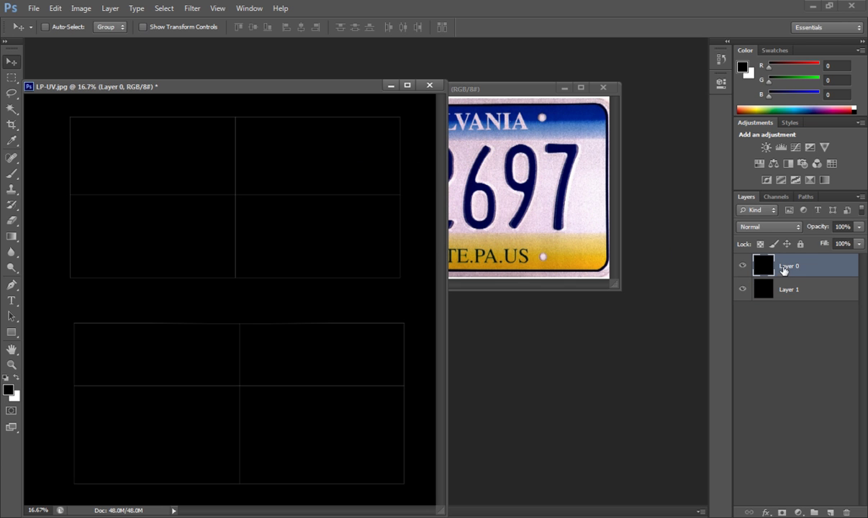
double_click(787, 267)
text(uv)
key(Return)
click(471, 89)
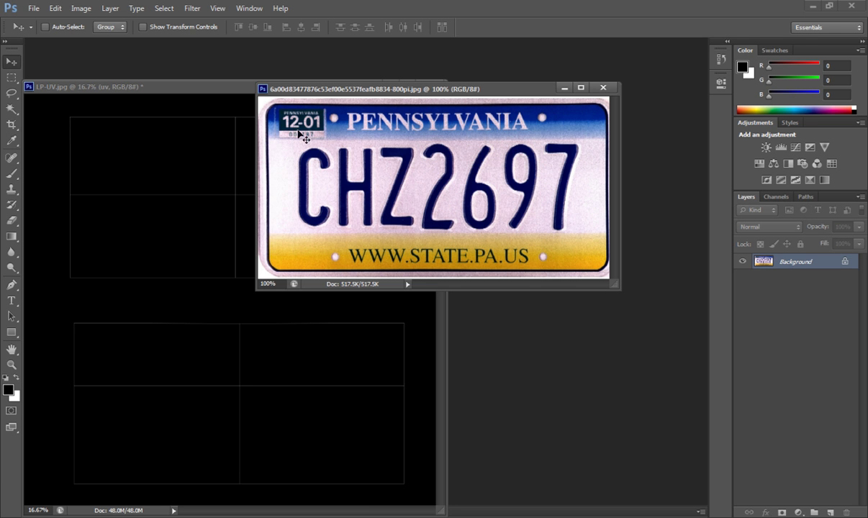
click(15, 79)
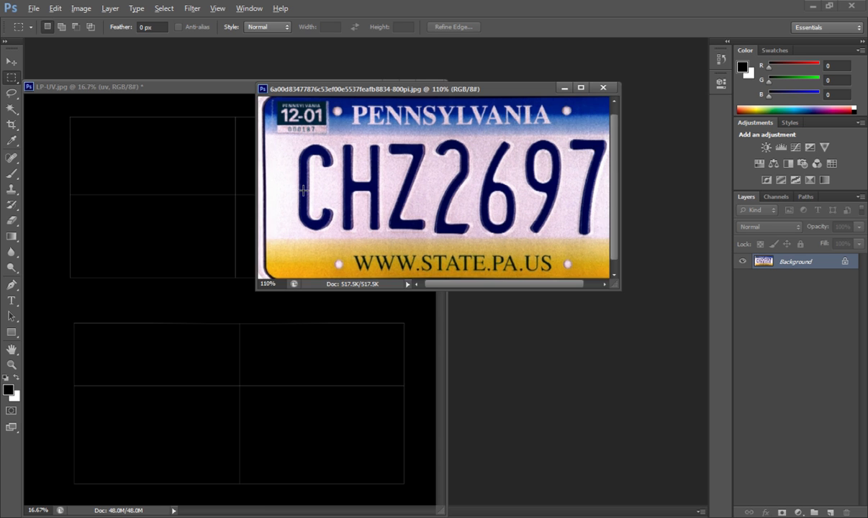
alt+scroll(303, 189, down, 1)
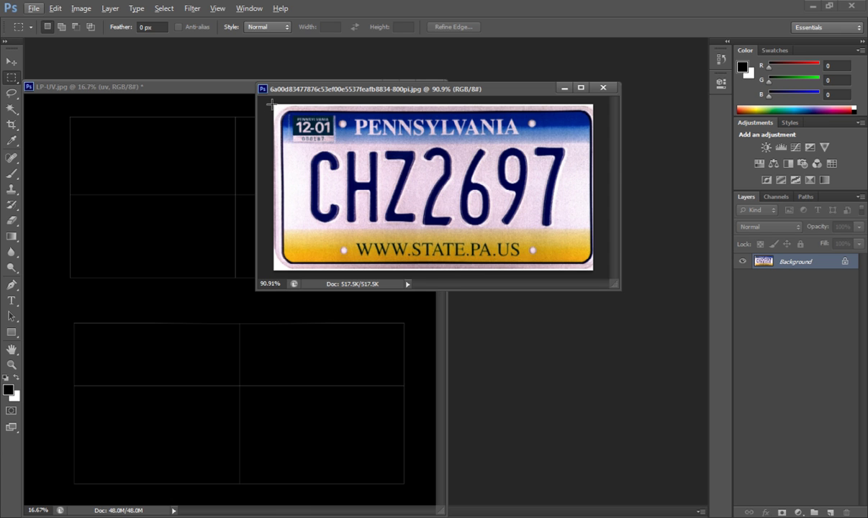
click(13, 93)
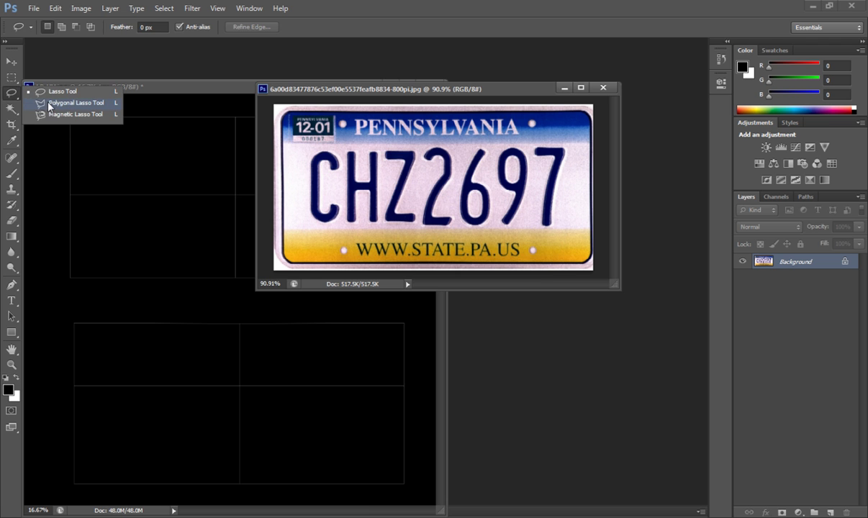
click(49, 104)
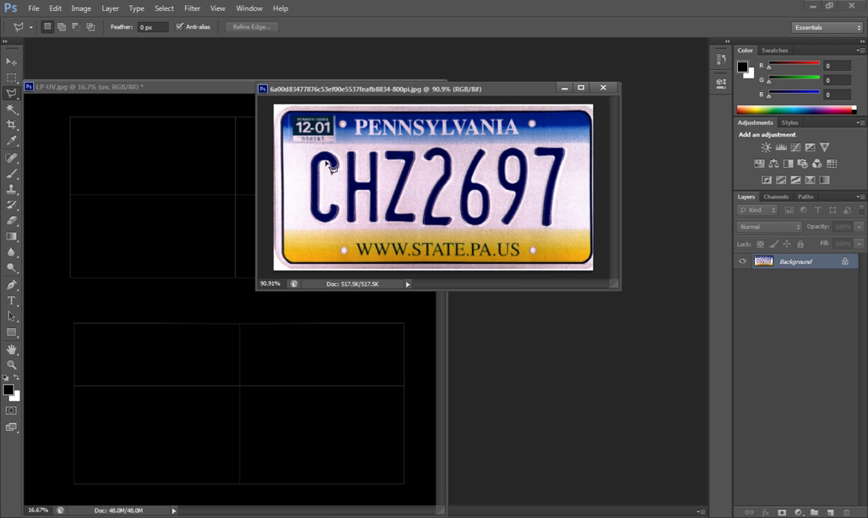
click(277, 123)
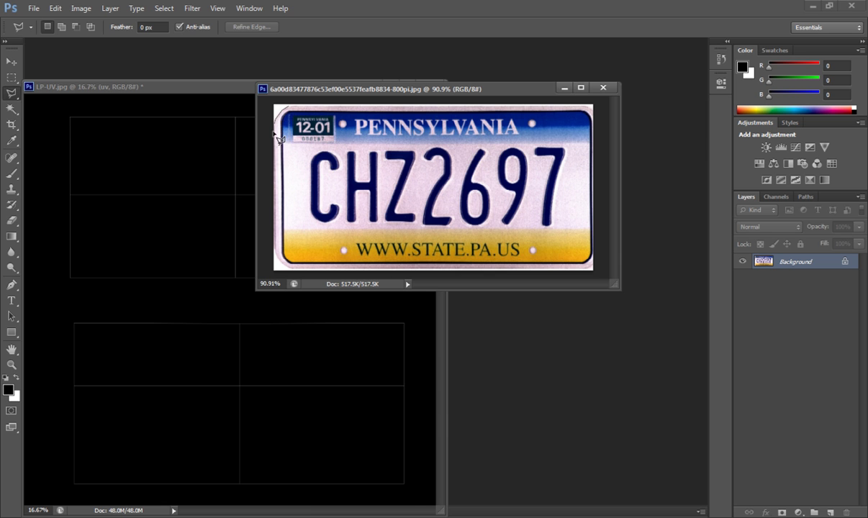
click(290, 269)
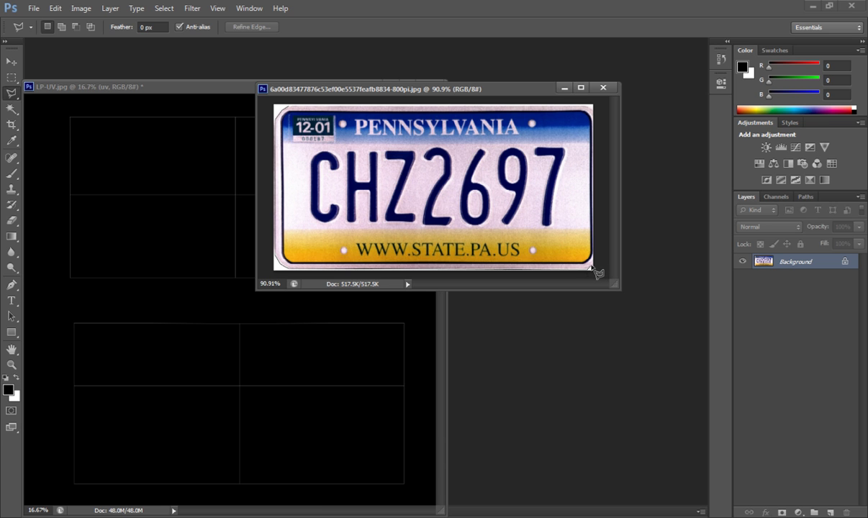
double_click(595, 268)
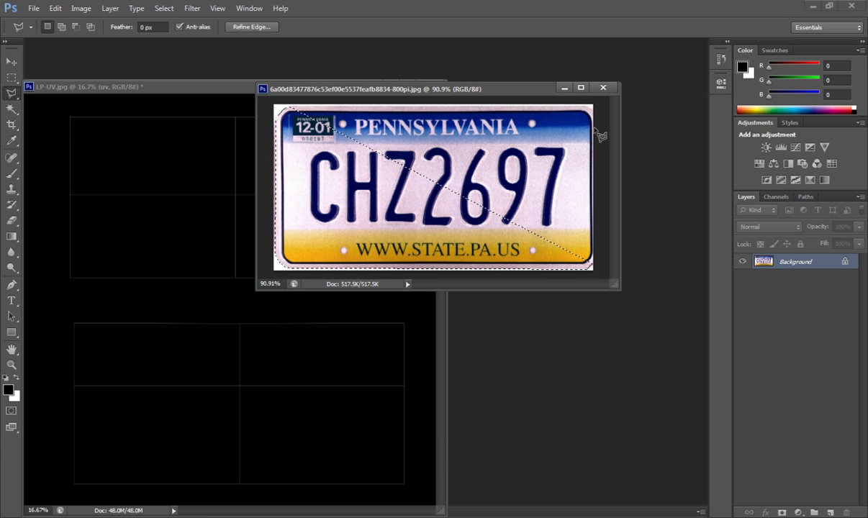
Step: Select the entire plate photo with the Rectangular Marquee, copy it into the LP-UV document and close the photo
click(11, 77)
click(344, 123)
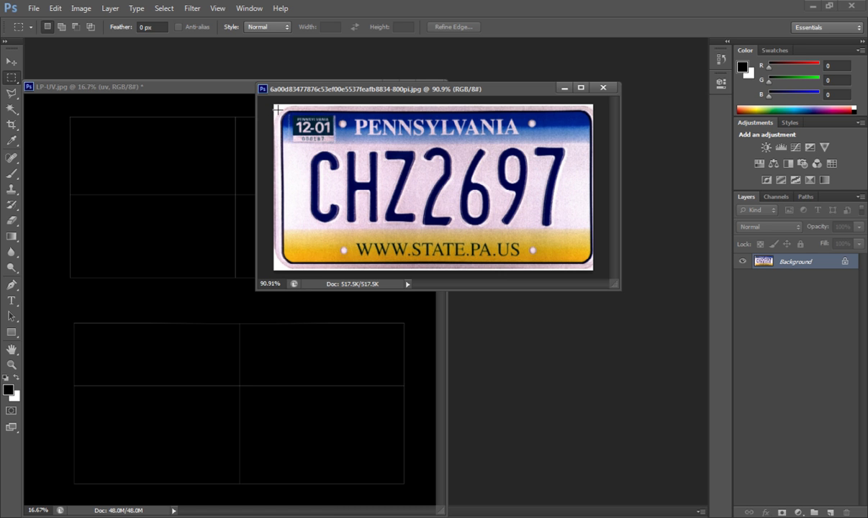
alt+scroll(339, 135, up, 1)
alt+scroll(333, 150, down, 1)
drag(272, 105, 595, 272)
key(v)
drag(330, 184, 238, 114)
click(603, 88)
Step: Free-transform the plate layer to about 561% width and 550% height so it covers the upper UV outline
key(ctrl+t)
drag(233, 216, 232, 284)
drag(261, 201, 400, 197)
drag(203, 201, 71, 201)
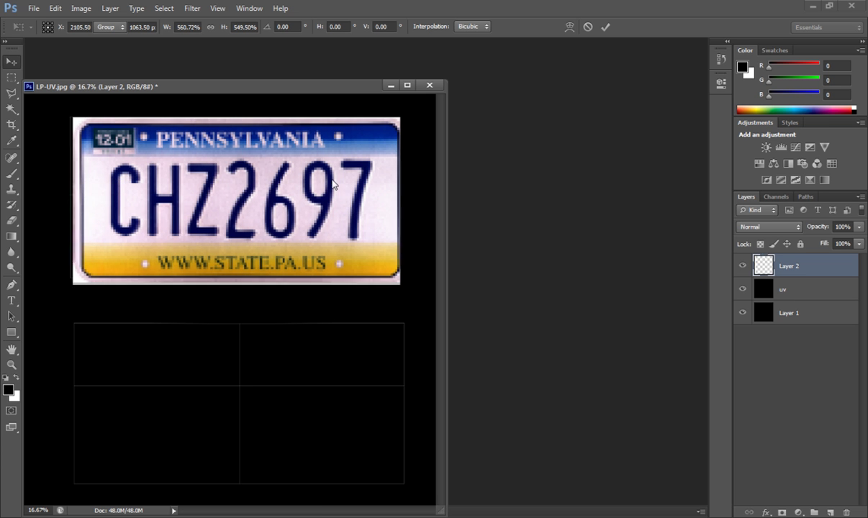
key(Return)
Step: Move the uv layer above the plate image layer and set its blending mode to Lighten
drag(774, 293, 766, 263)
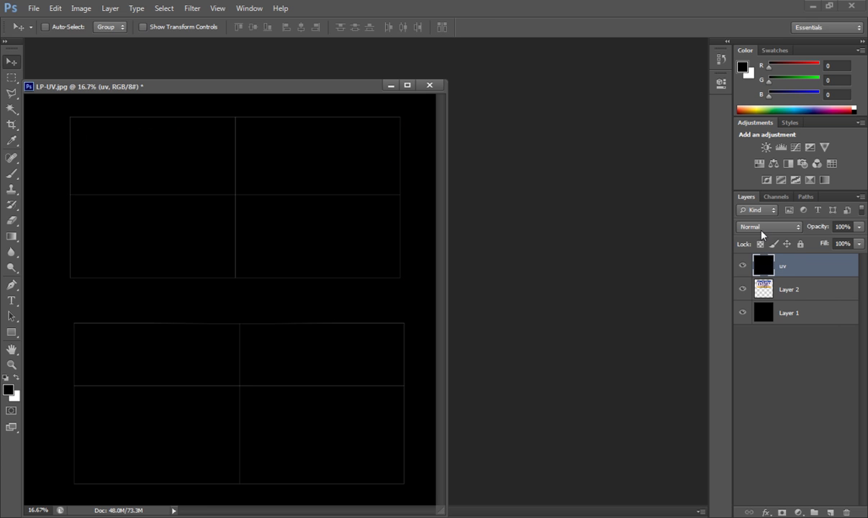
click(761, 228)
click(753, 31)
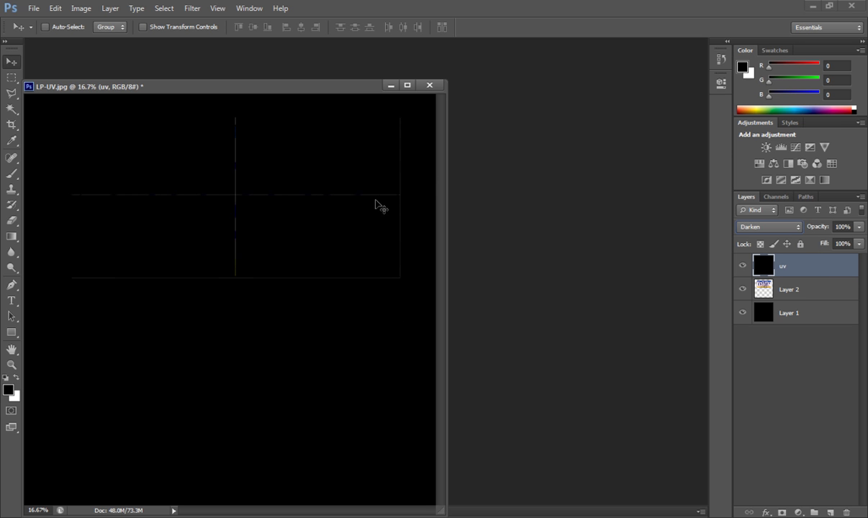
key(Down)
key(Down)
key(Down)
key(Down)
key(Down)
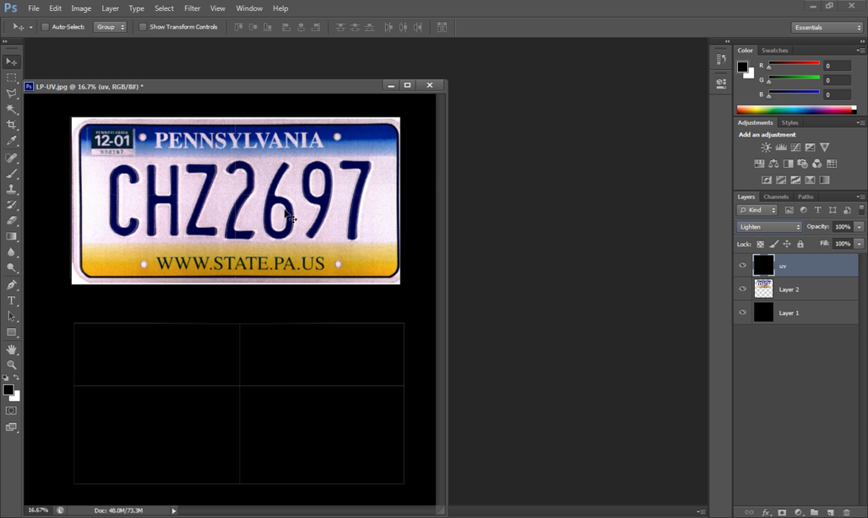
Step: Reduce the fill of the plate image layer (Layer 2) to 23% and nudge the plate into place over the upper UV outline
alt+scroll(175, 263, up, 1)
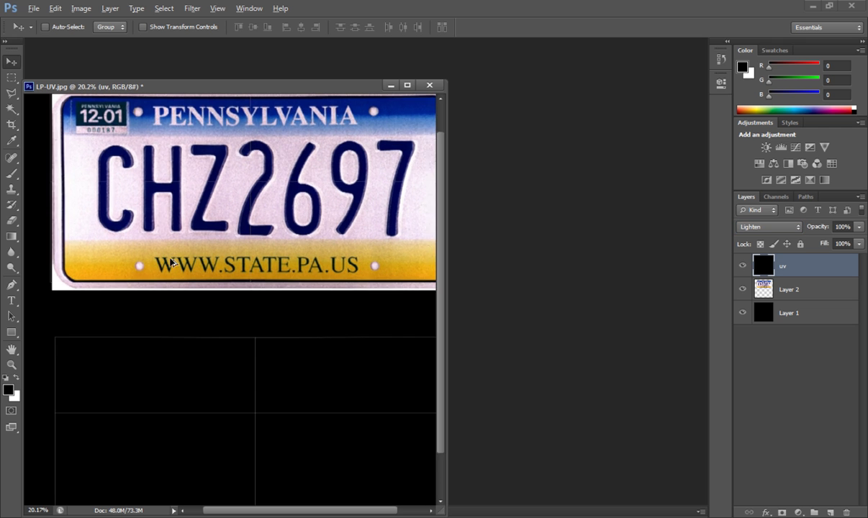
alt+scroll(174, 263, down, 1)
drag(447, 195, 707, 209)
alt+scroll(347, 210, up, 5)
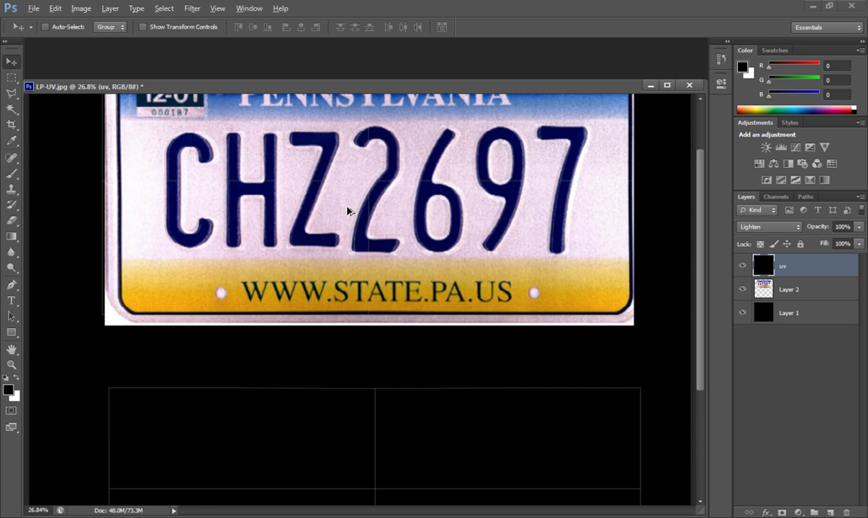
drag(345, 177, 307, 235)
click(772, 286)
drag(408, 259, 407, 252)
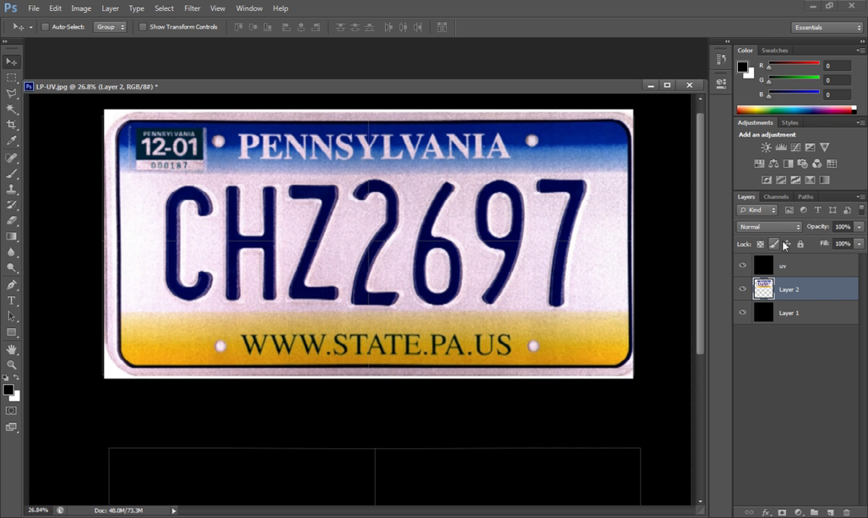
click(858, 243)
drag(856, 256, 812, 261)
drag(429, 225, 420, 223)
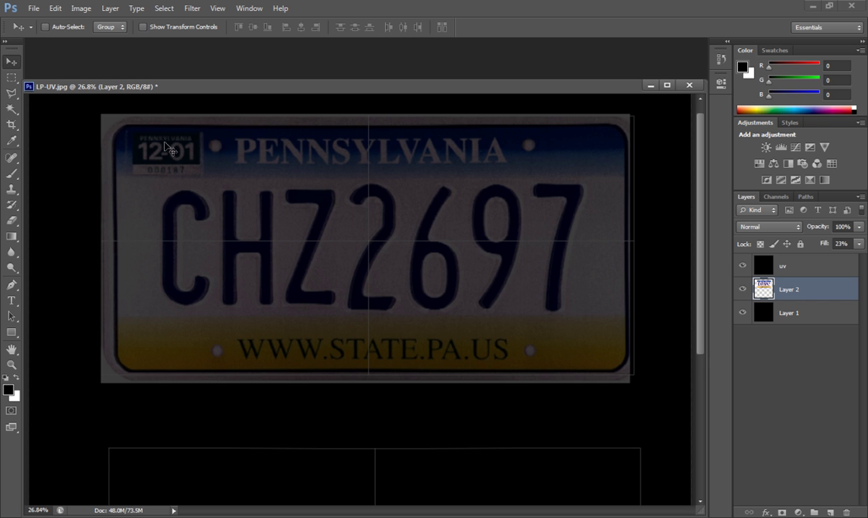
Step: Trace the plate's outer border, including its rounded corners, with a Polygonal Lasso selection
click(11, 94)
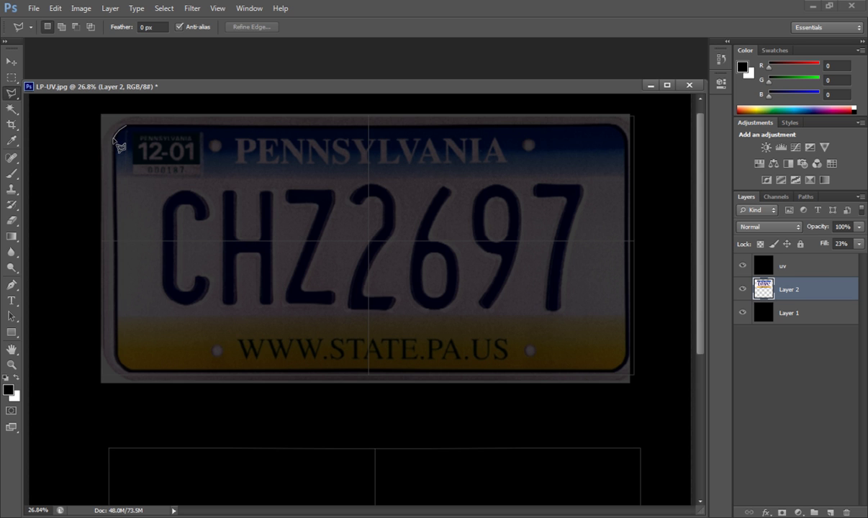
double_click(113, 139)
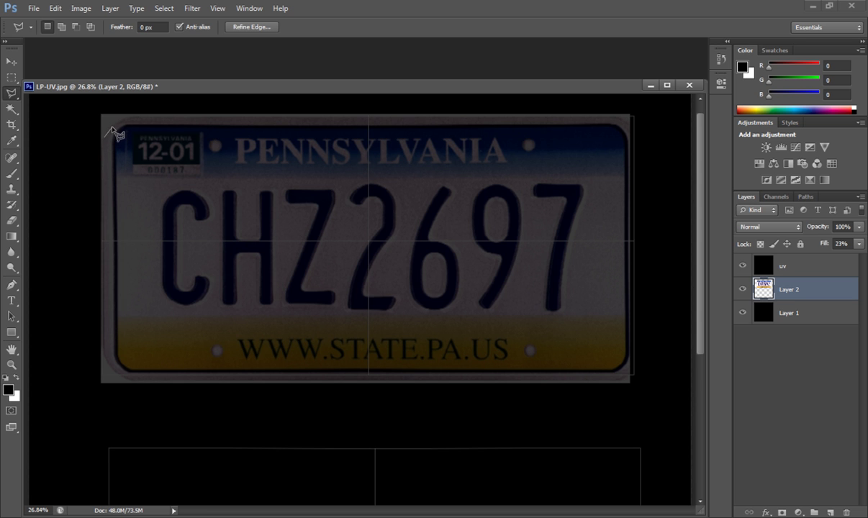
click(112, 128)
click(129, 116)
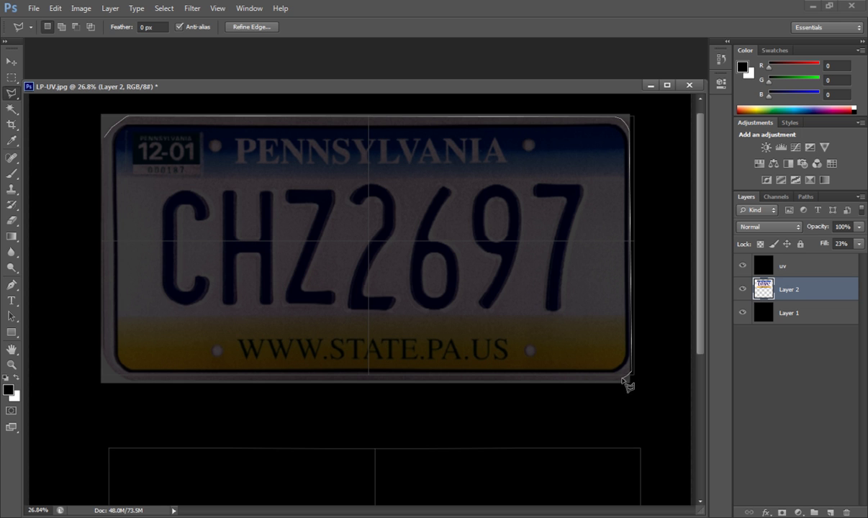
click(624, 379)
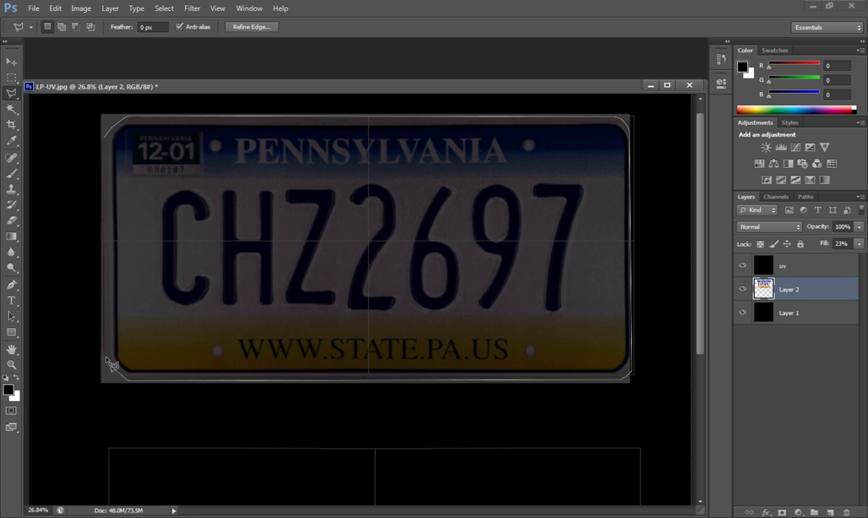
click(106, 357)
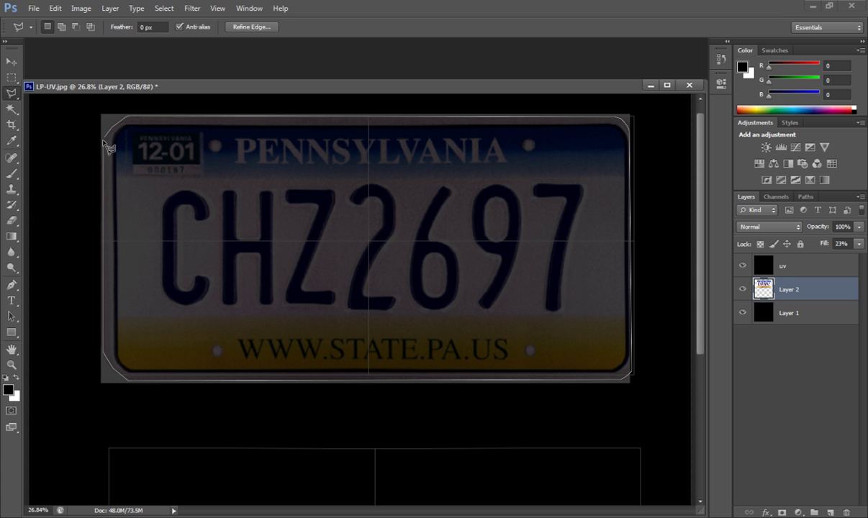
click(107, 146)
Step: Invert the selection, delete the photo area outside the plate's border and deselect
click(164, 8)
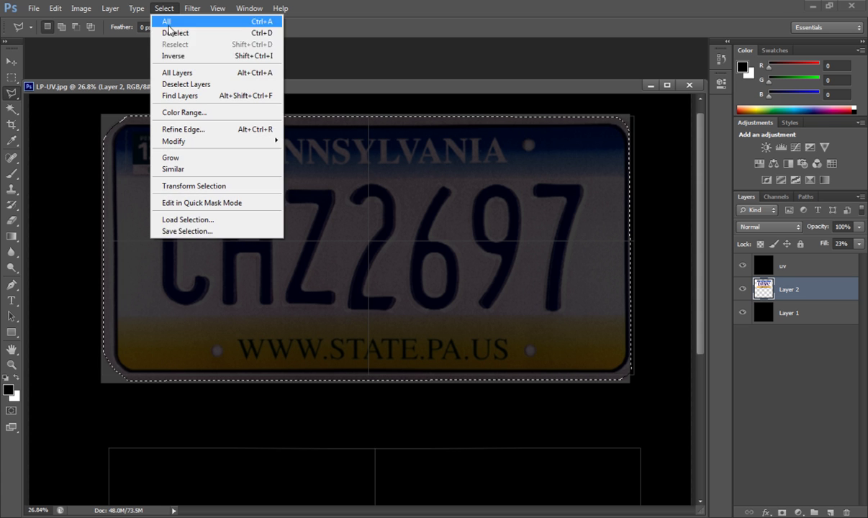
click(173, 56)
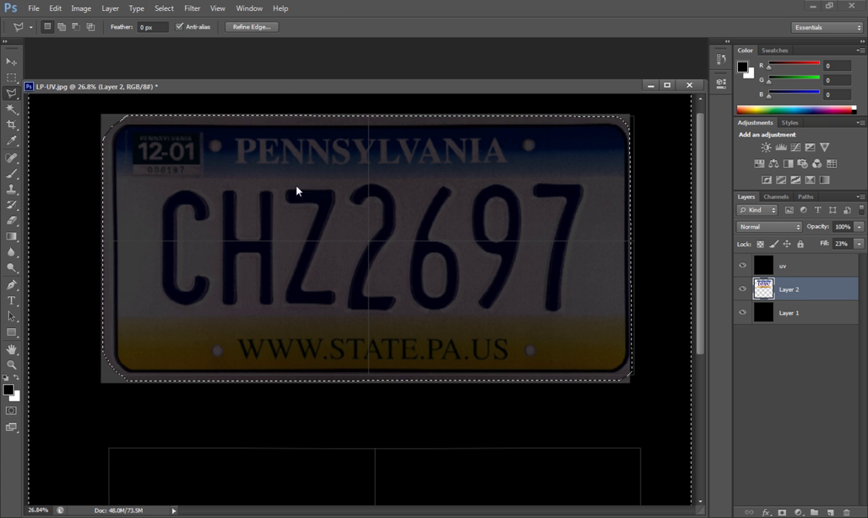
click(11, 77)
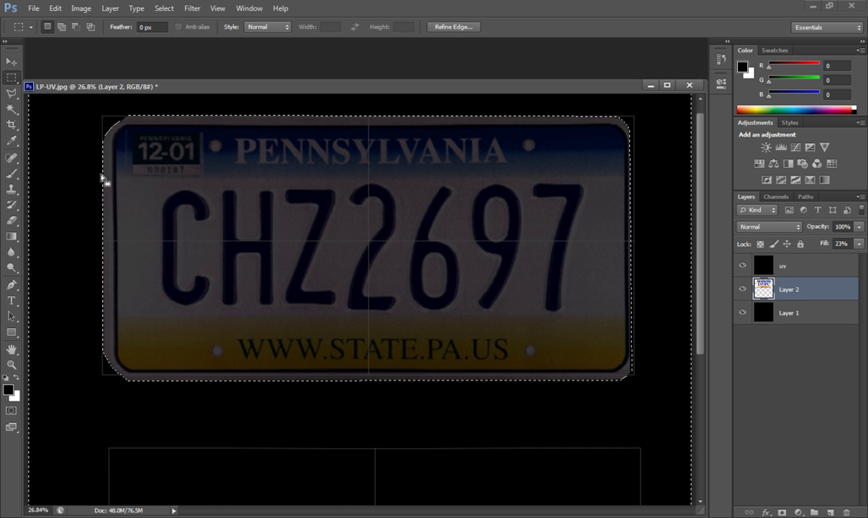
click(73, 169)
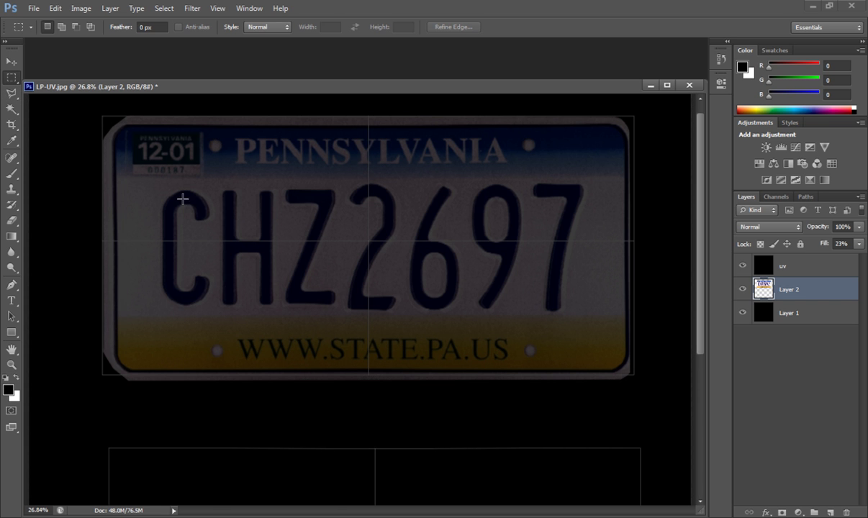
Step: Free-transform the plate to about 109.28% width and 105% height so its border extends beyond the upper UV outline
key(ctrl+t)
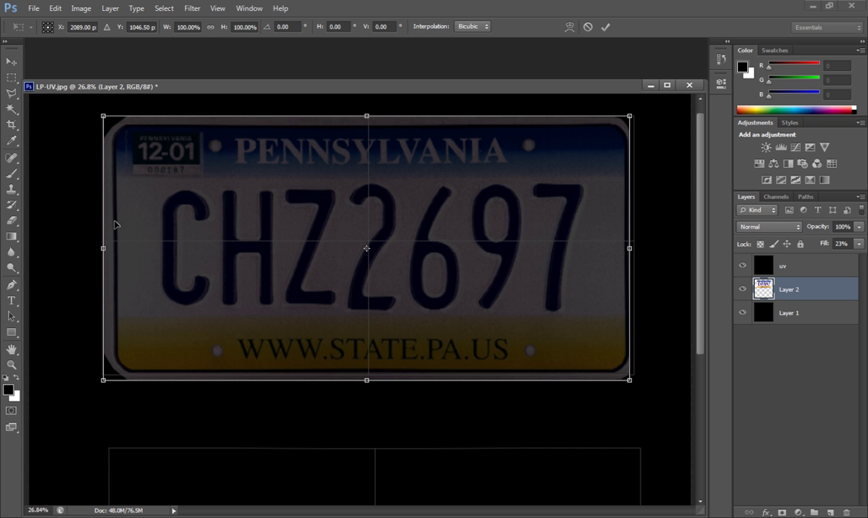
drag(104, 249, 77, 249)
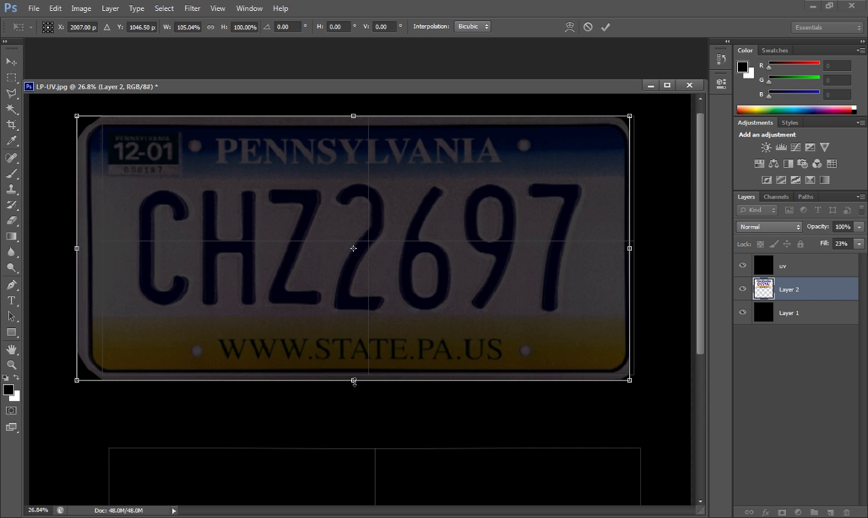
drag(353, 382, 353, 386)
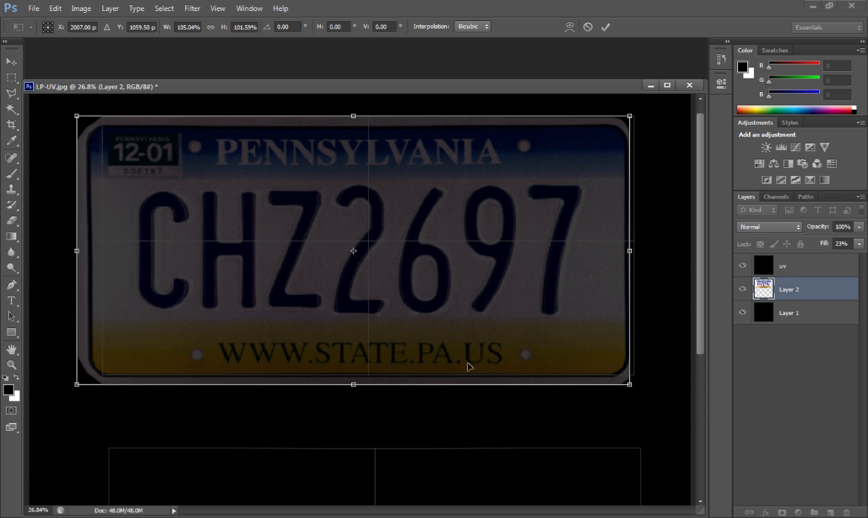
drag(629, 251, 638, 251)
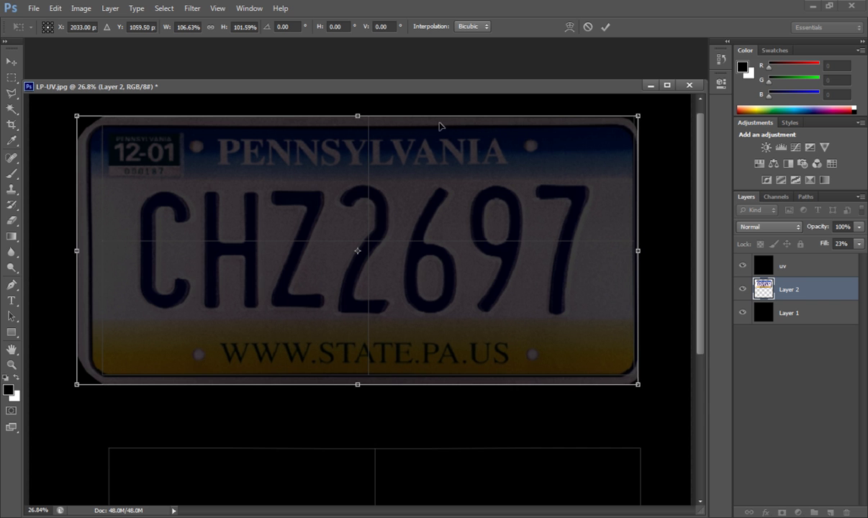
drag(354, 113, 358, 101)
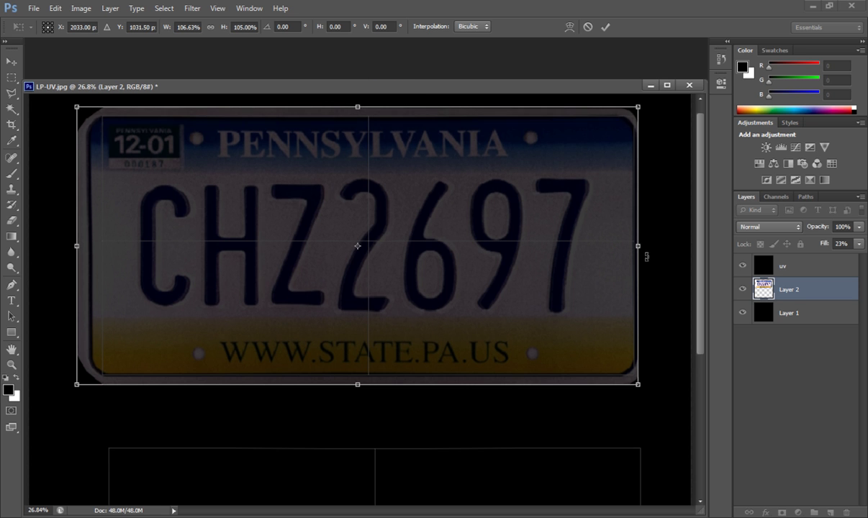
drag(637, 245, 649, 245)
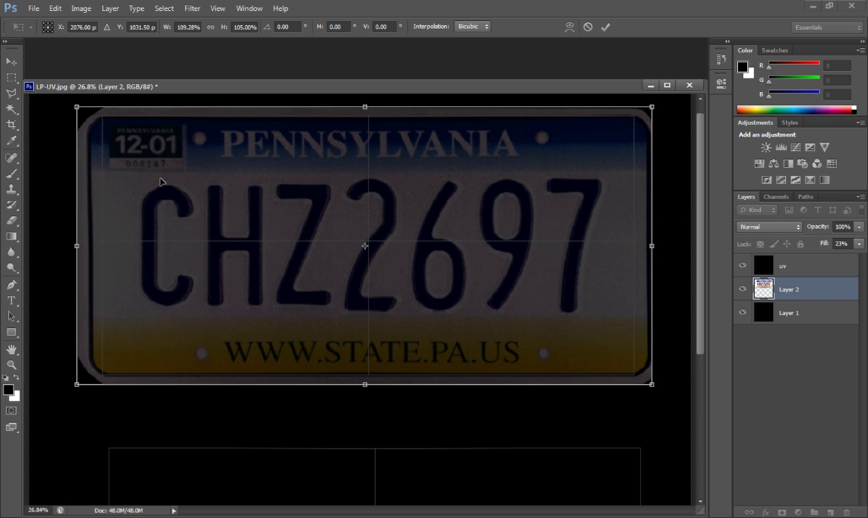
key(Return)
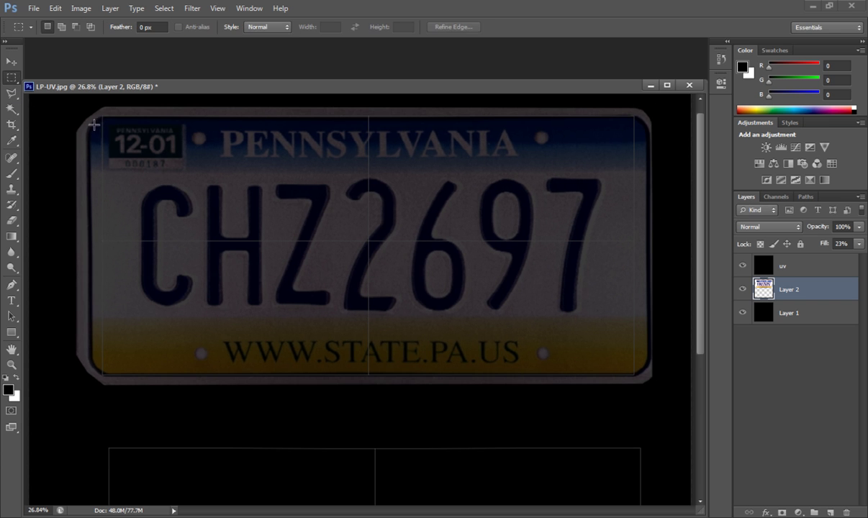
Step: Trim the plate to the upper UV rectangle by marquee-selecting it, inverting the selection, deleting the excess and deselecting
drag(102, 115, 632, 375)
click(164, 8)
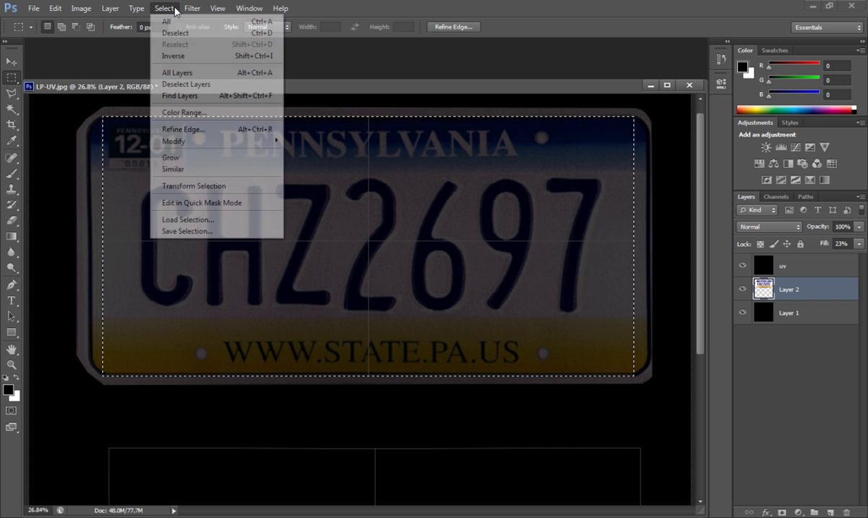
click(179, 57)
key(Delete)
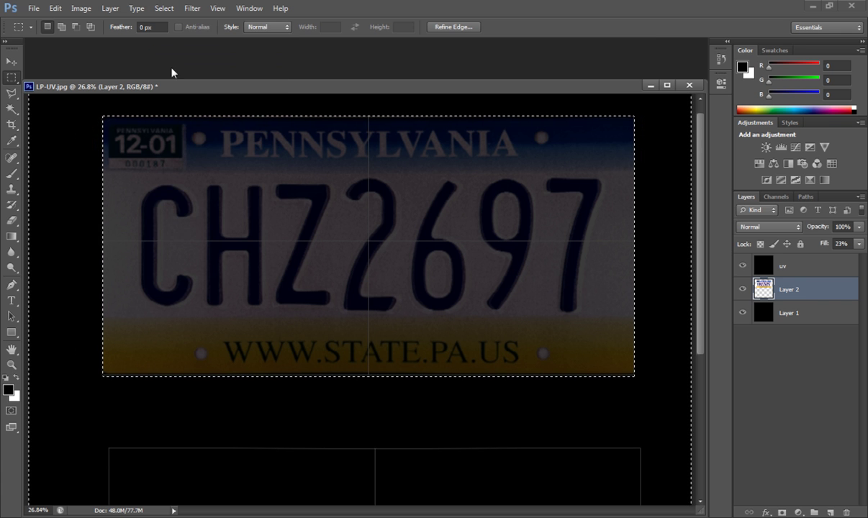
key(ctrl+d)
Step: Stretch the plate's lower edge slightly down past the UV outline and restore the layer's fill to 100%
alt+scroll(293, 279, down, 4)
alt+scroll(342, 290, up, 4)
key(ctrl+t)
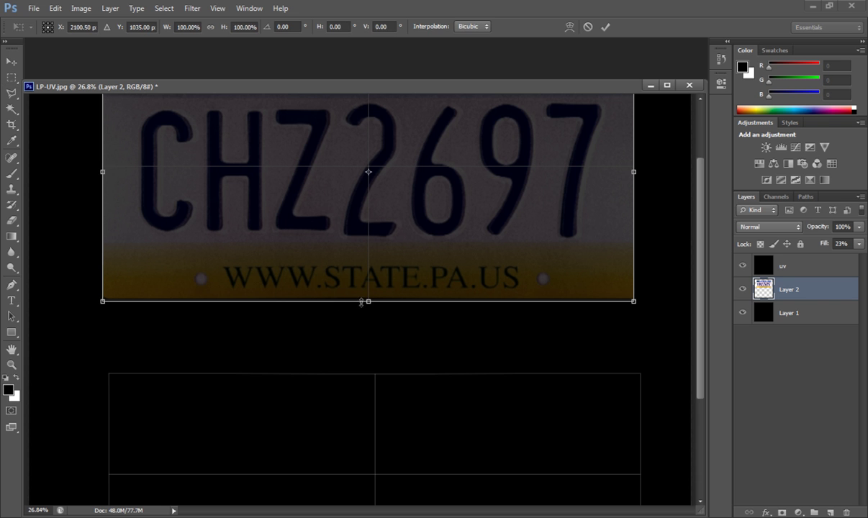
drag(368, 301, 368, 303)
key(Return)
alt+scroll(333, 286, down, 2)
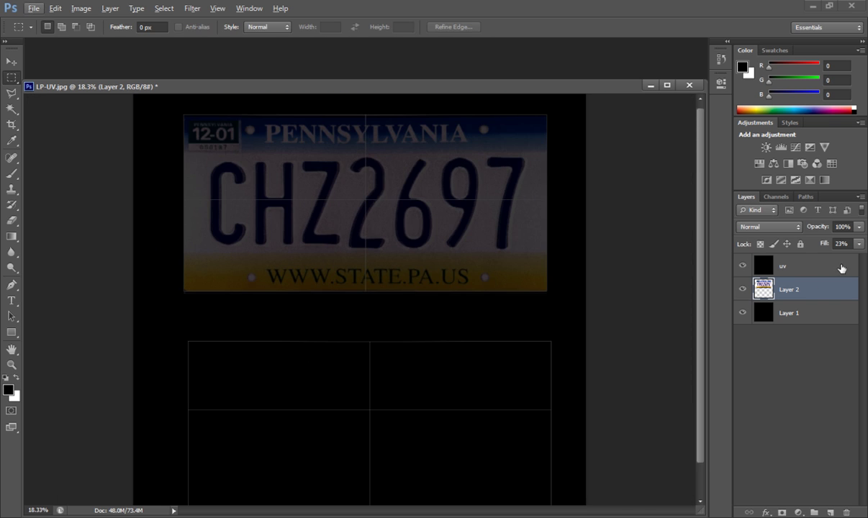
click(859, 245)
drag(817, 261, 862, 257)
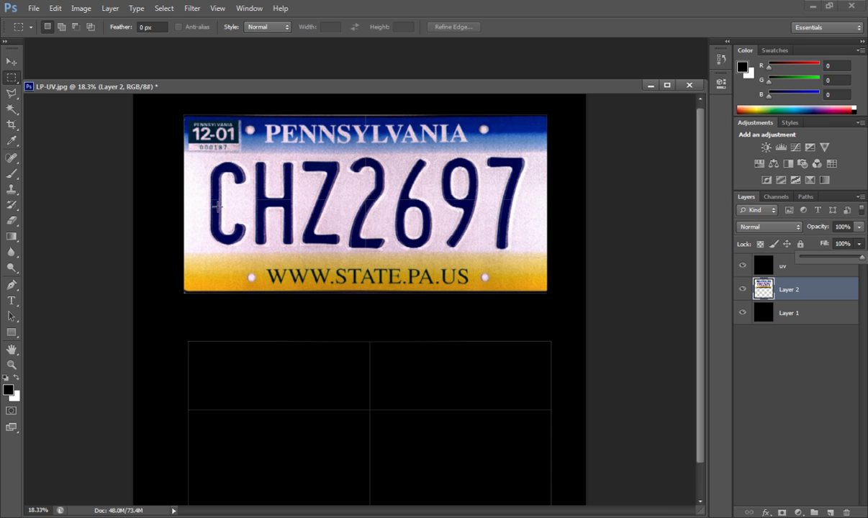
Step: Duplicate the plate with the Move tool and place the copy over the lower UV outline
click(12, 61)
alt+scroll(249, 240, down, 2)
drag(339, 258, 344, 401)
alt+scroll(380, 400, up, 4)
drag(405, 381, 383, 304)
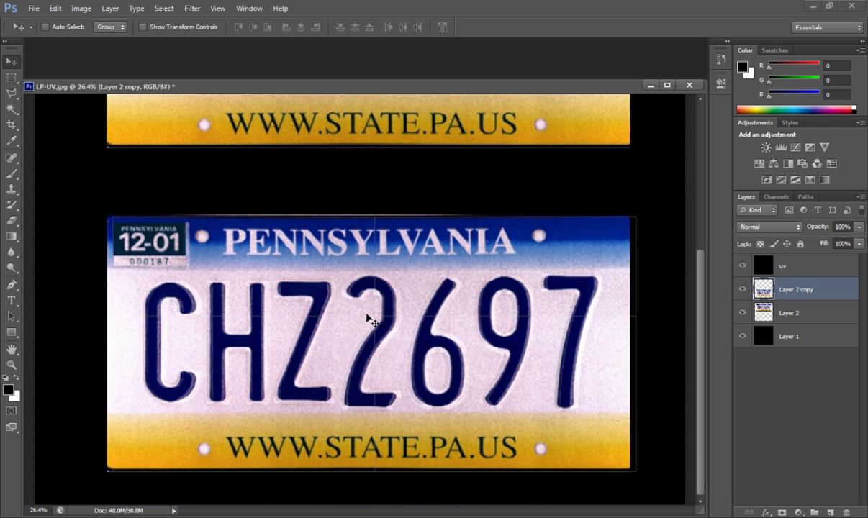
Step: Fine-position the copied plate so its edges line up with the lower UV outline
drag(358, 320, 365, 322)
key(alt)
key(Down)
key(Escape)
key(shift+Down)
key(shift+Down)
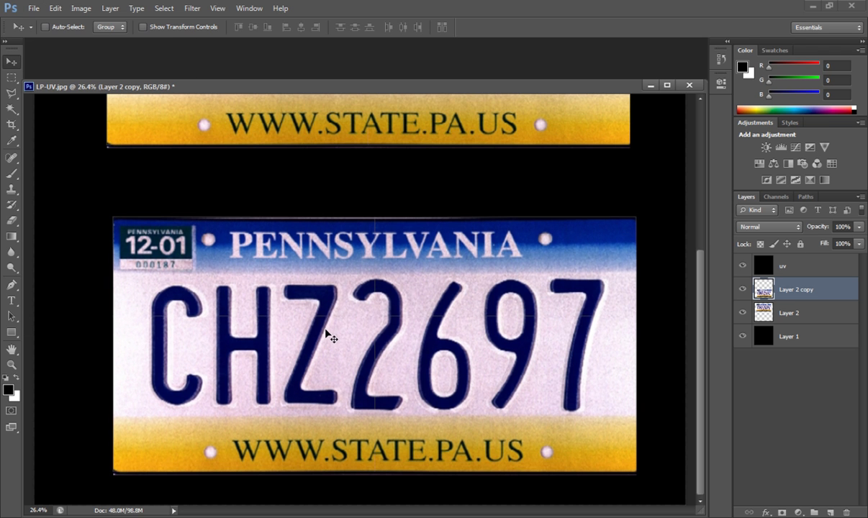
key(Up)
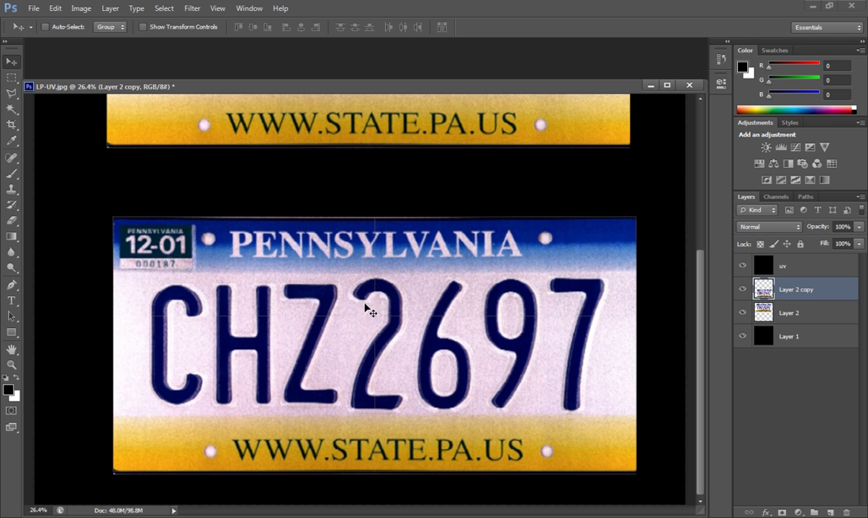
Step: Hide the uv layer and save the document as LPTexture in Photoshop format in the sourceimages folder
alt+scroll(360, 271, down, 5)
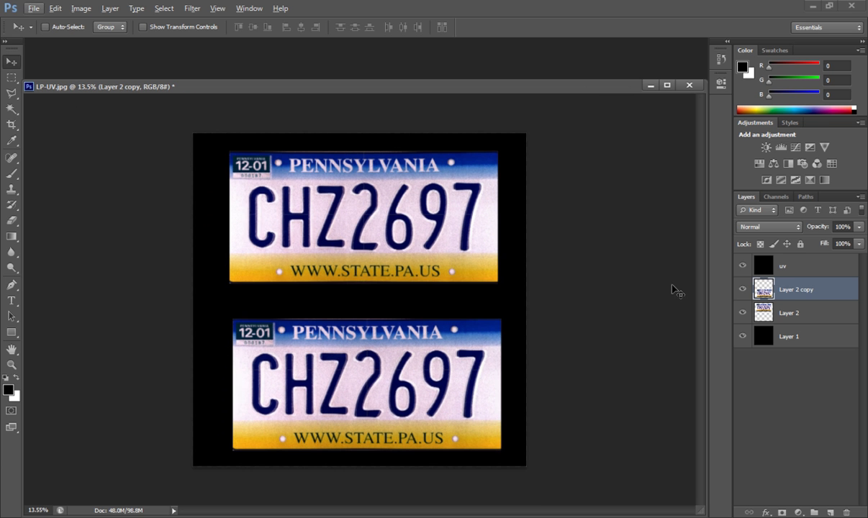
click(742, 267)
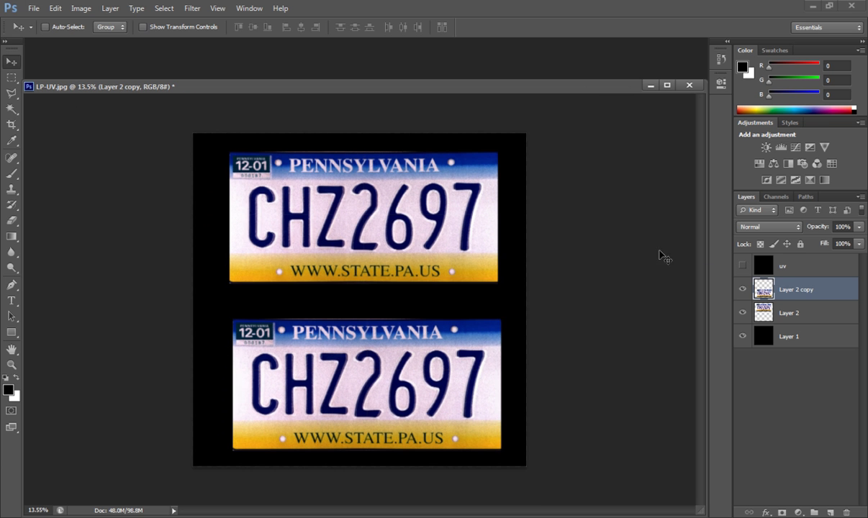
click(39, 10)
click(80, 153)
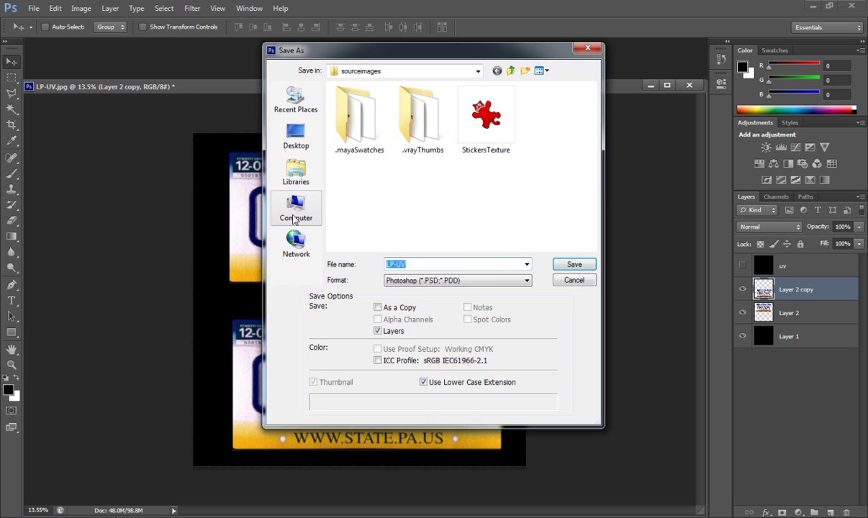
text(LPTexture)
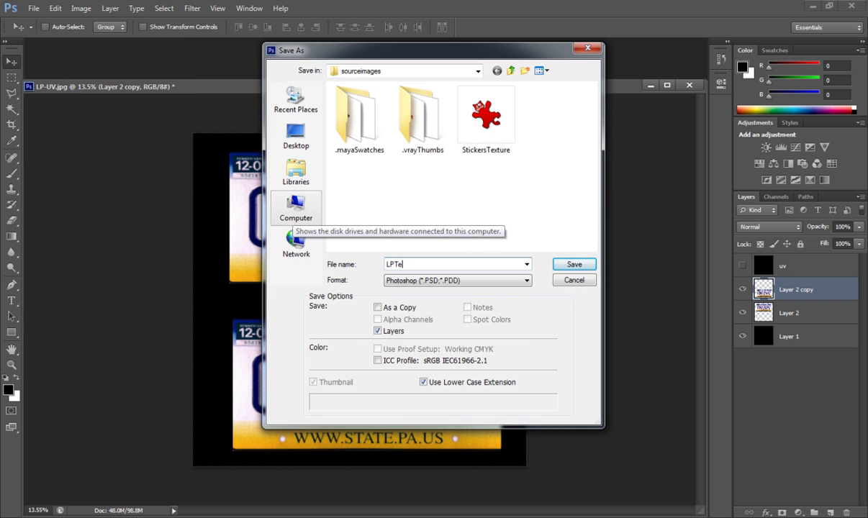
click(575, 265)
click(555, 164)
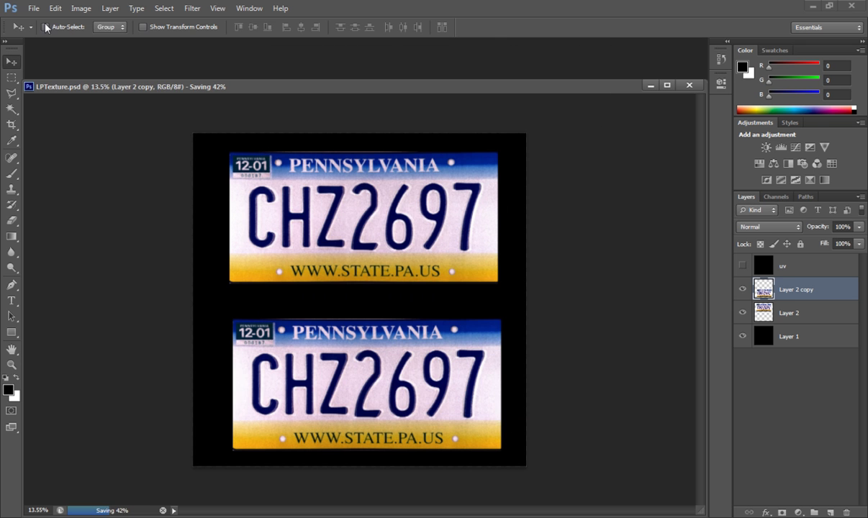
Step: Try to start another Save As of the LPTexture document
click(33, 8)
click(64, 154)
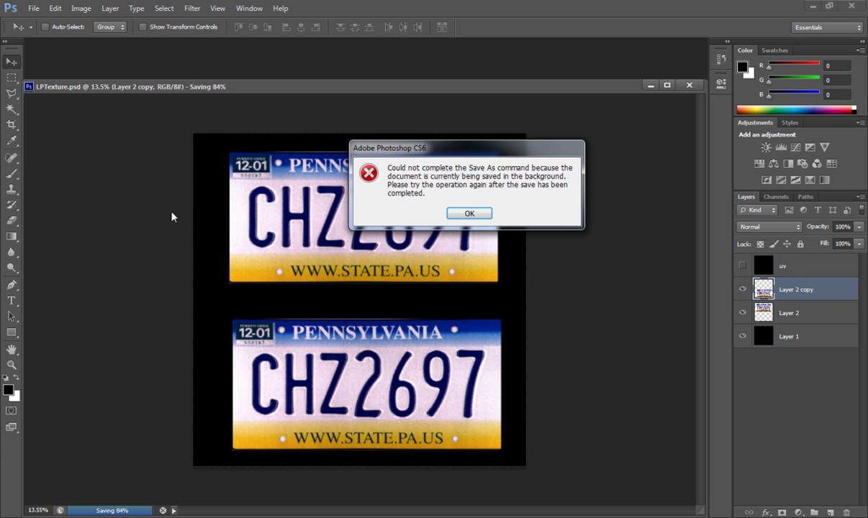
click(453, 214)
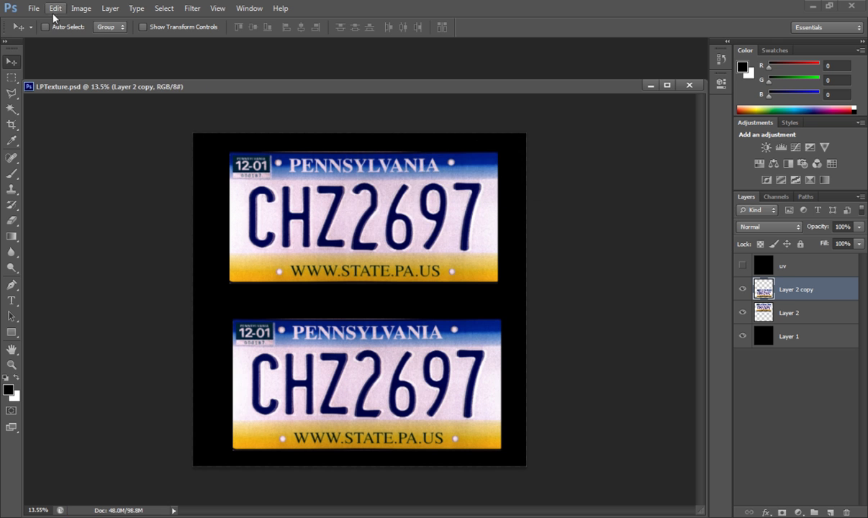
Step: Save a flattened copy of the plate texture as LPTexture.jpg in sourceimages, in JPEG format at Maximum quality 12
click(33, 8)
click(63, 153)
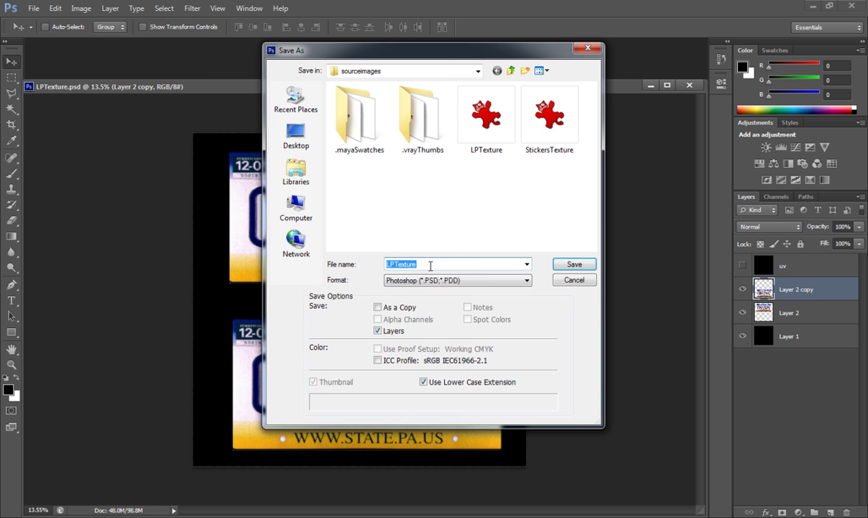
click(418, 280)
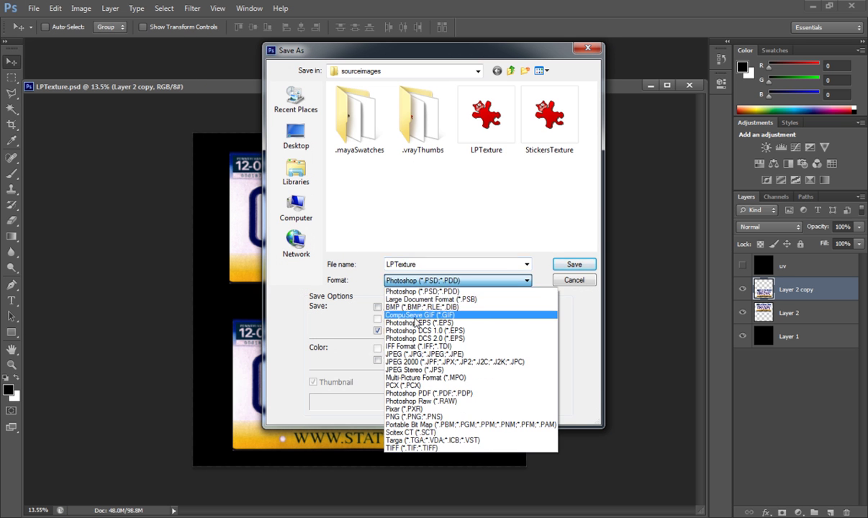
click(422, 355)
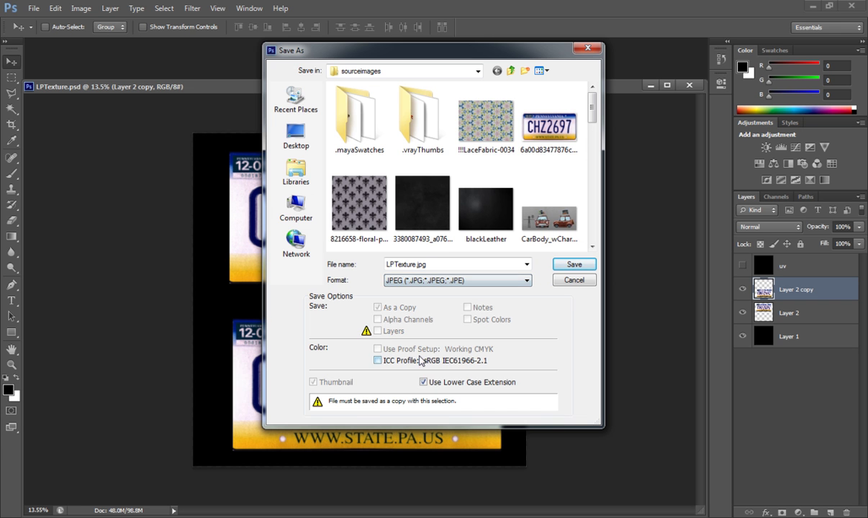
click(573, 265)
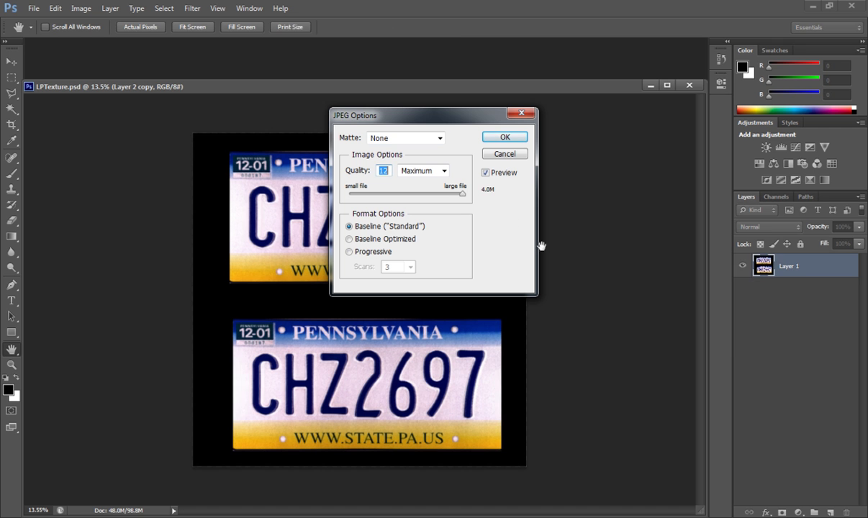
click(504, 136)
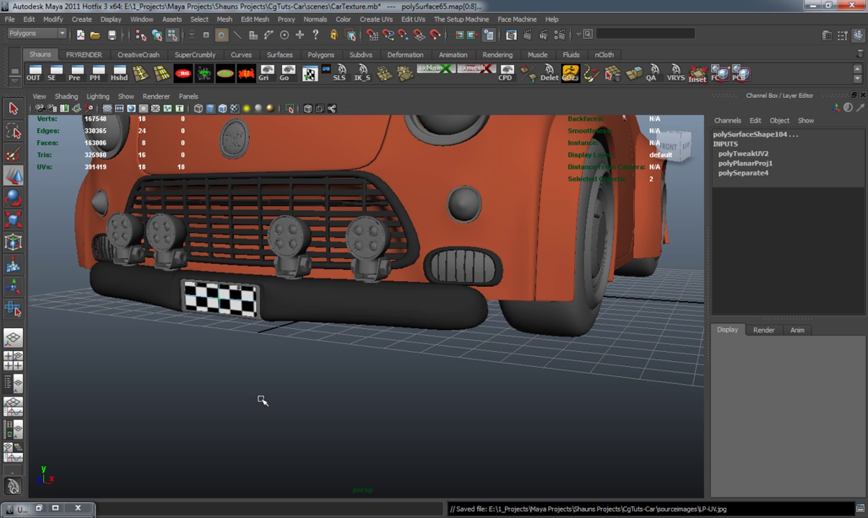
Step: Switch to Maya and create a new VRay Mtl in the Hypershade, with its attributes open for editing
click(118, 75)
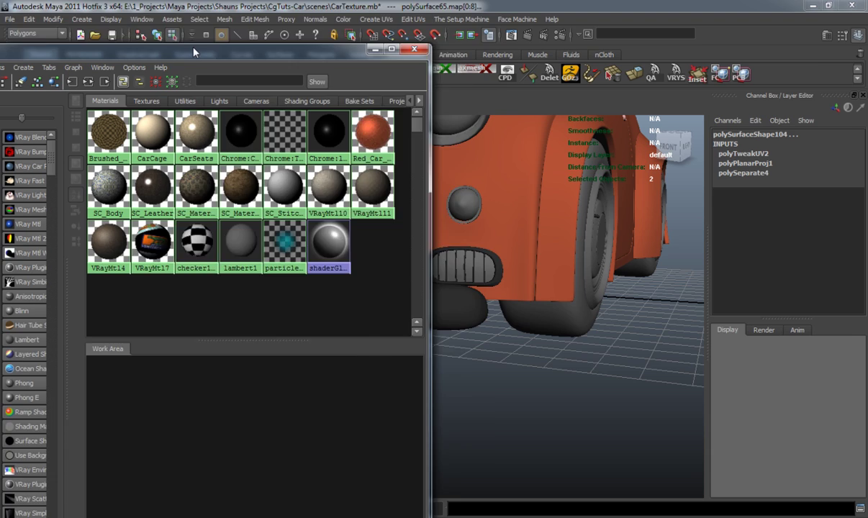
double_click(193, 52)
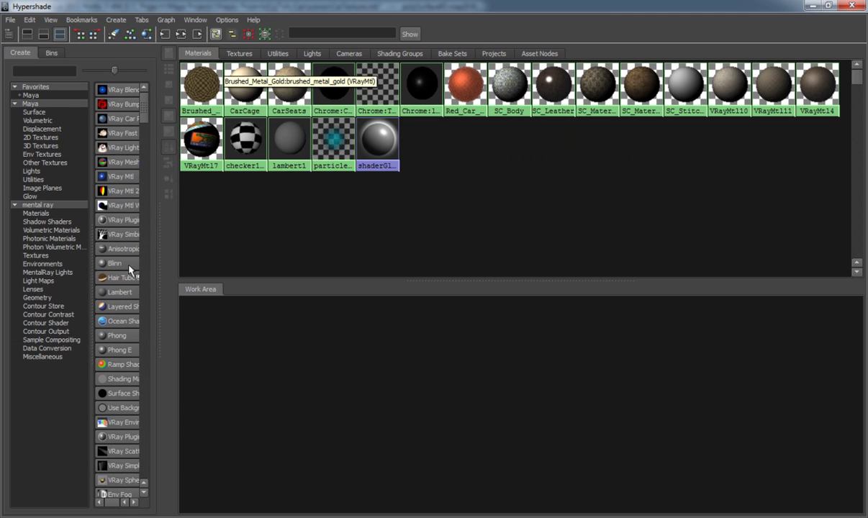
double_click(341, 13)
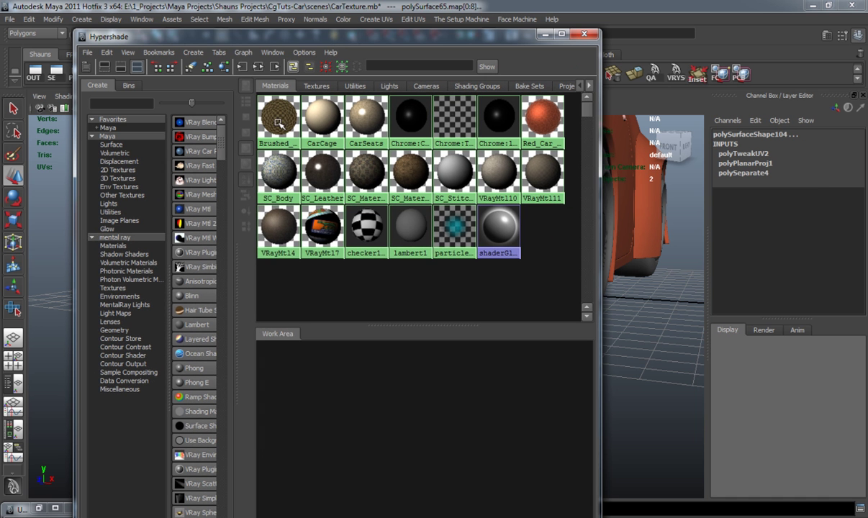
click(199, 209)
double_click(363, 416)
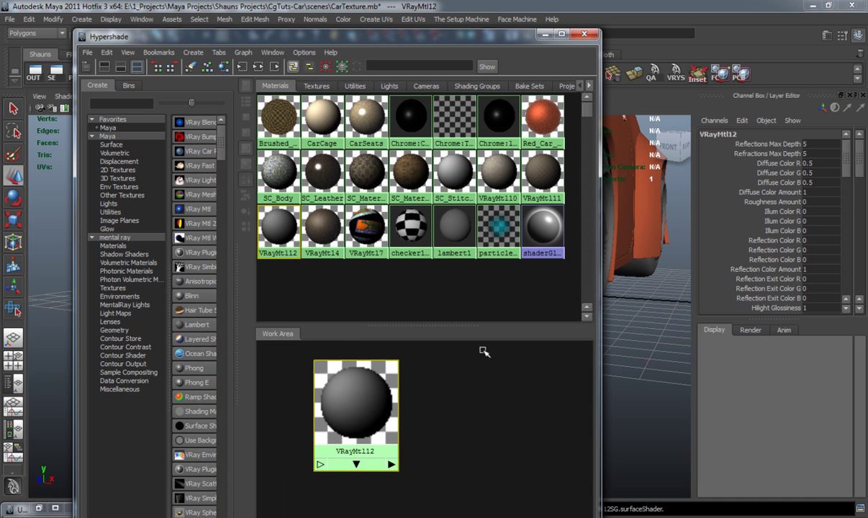
Step: Map a File texture to the new material's Diffuse Color, set its filter type to Off, and load LPTexture.jpg
click(827, 268)
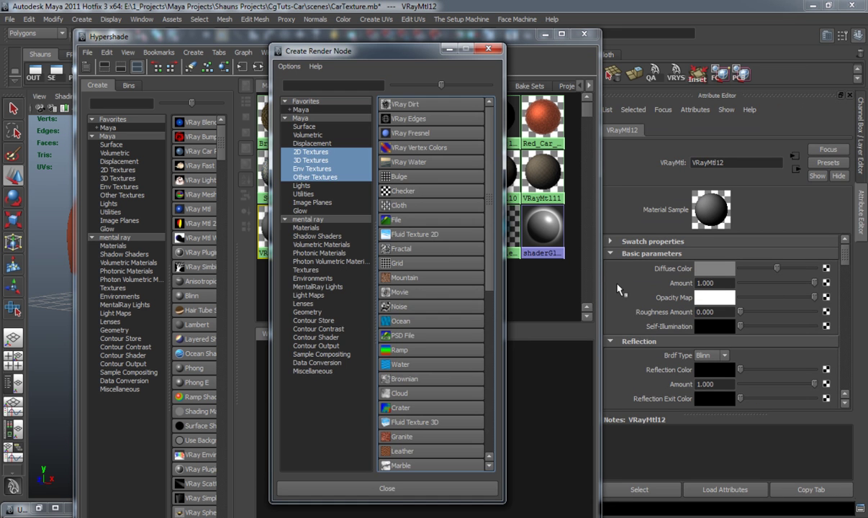
click(397, 220)
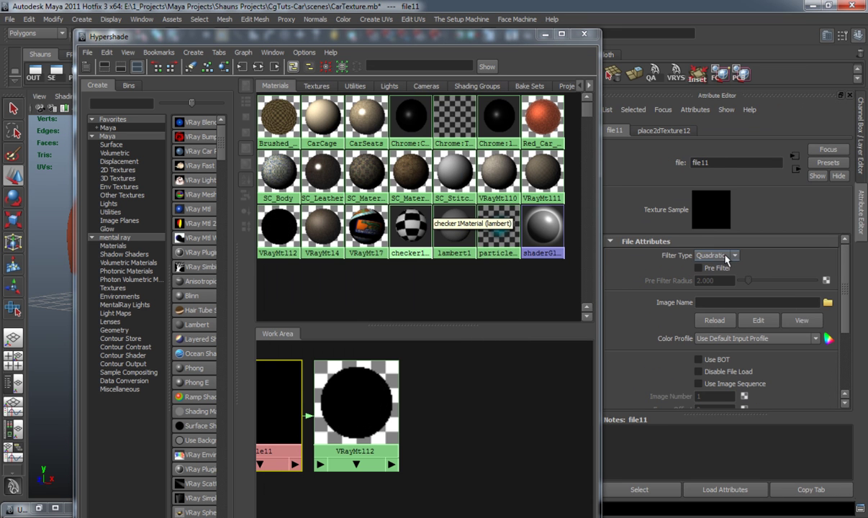
click(715, 256)
click(724, 268)
click(828, 302)
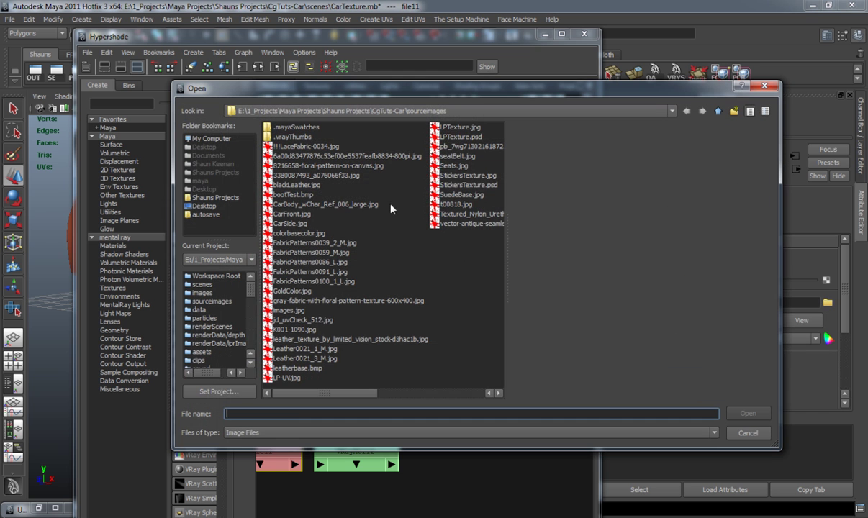
double_click(455, 130)
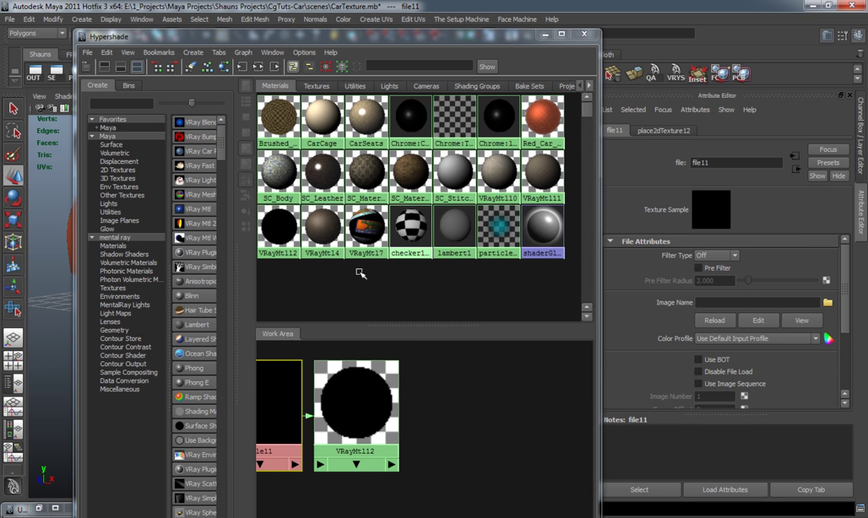
Step: Assign the new V-Ray plate material to the front and rear licence plates
drag(421, 37, 713, 21)
right_drag(189, 301, 210, 286)
mouse_move(211, 305)
alt+mouse_down()
mouse_move(105, 304)
mouse_move(198, 302)
alt+mouse_up()
alt+right_drag(198, 302, 240, 310)
alt+middle_drag(241, 309, 256, 277)
alt+right_drag(256, 277, 291, 299)
shift+click(293, 299)
right_drag(643, 297, 633, 263)
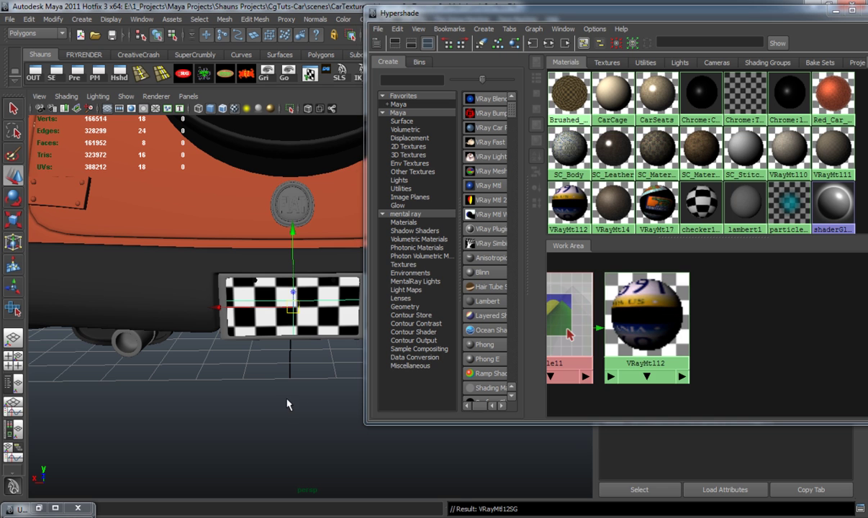
click(288, 305)
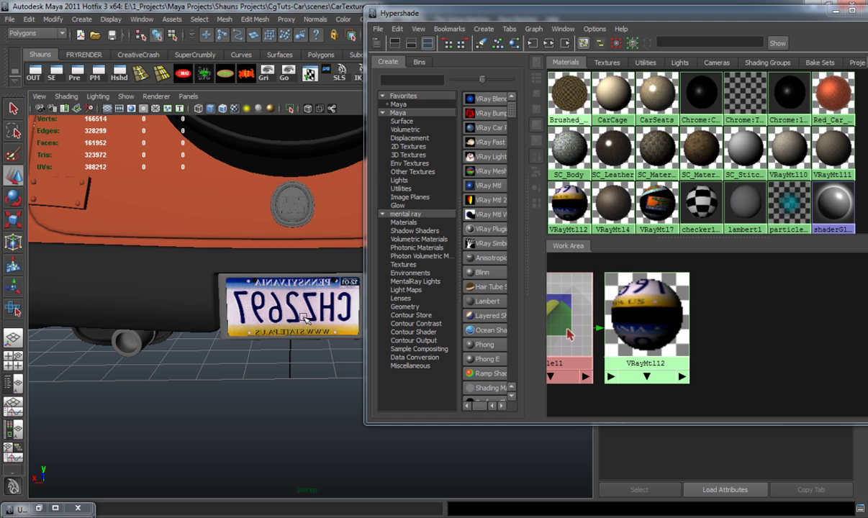
Step: Select the rear plate's entire UV shell in the UV Texture Editor, keeping the plate in view beside it
drag(707, 13, 391, 67)
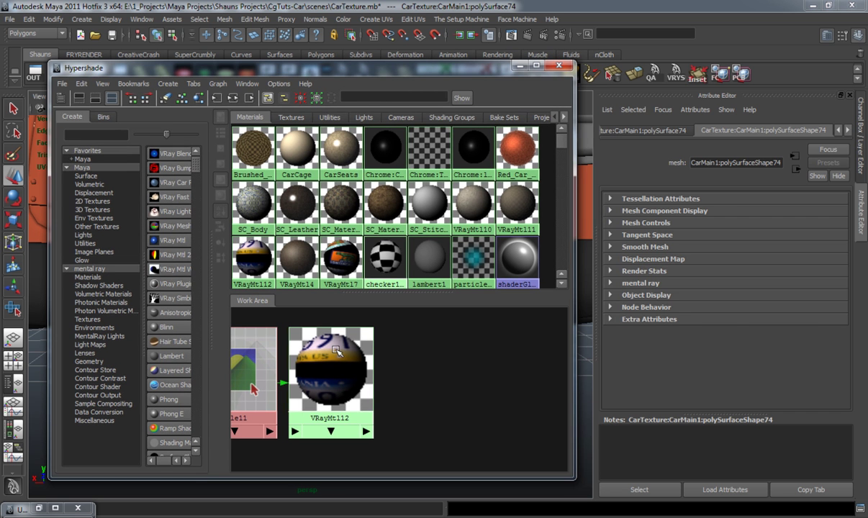
click(253, 259)
click(521, 67)
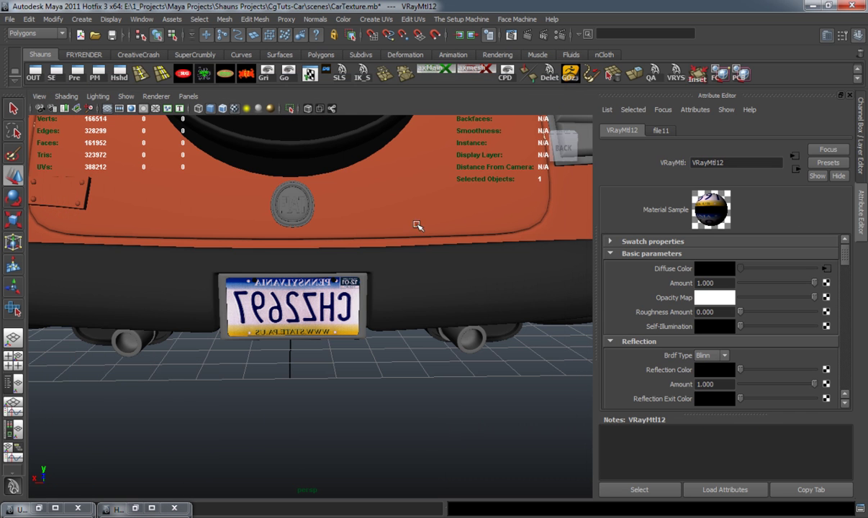
click(307, 319)
click(309, 73)
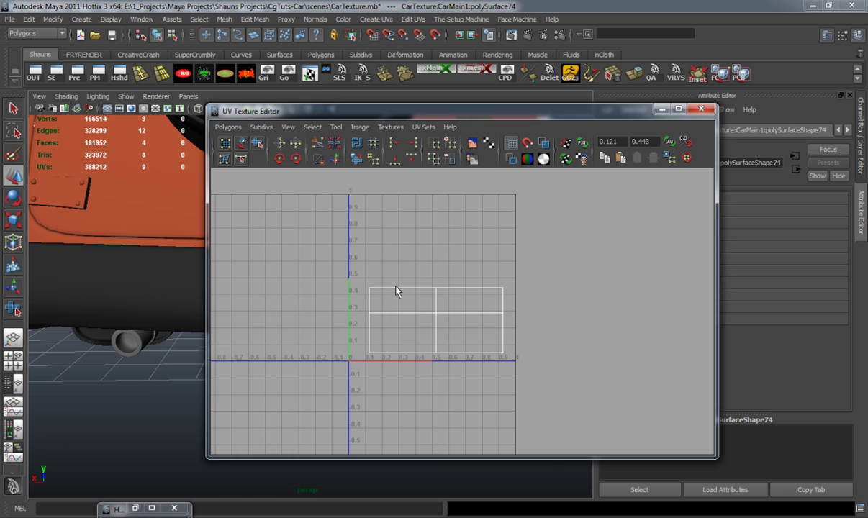
right_drag(396, 288, 445, 289)
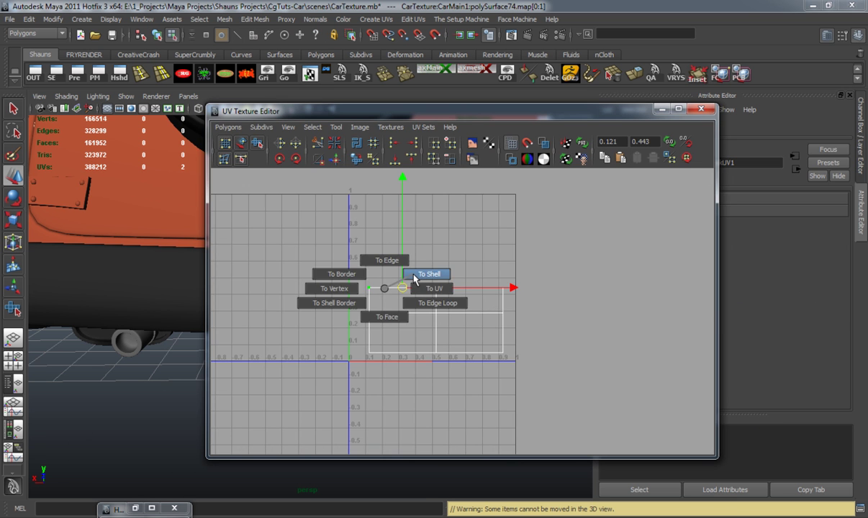
ctrl+right_drag(385, 290, 413, 260)
drag(408, 115, 658, 86)
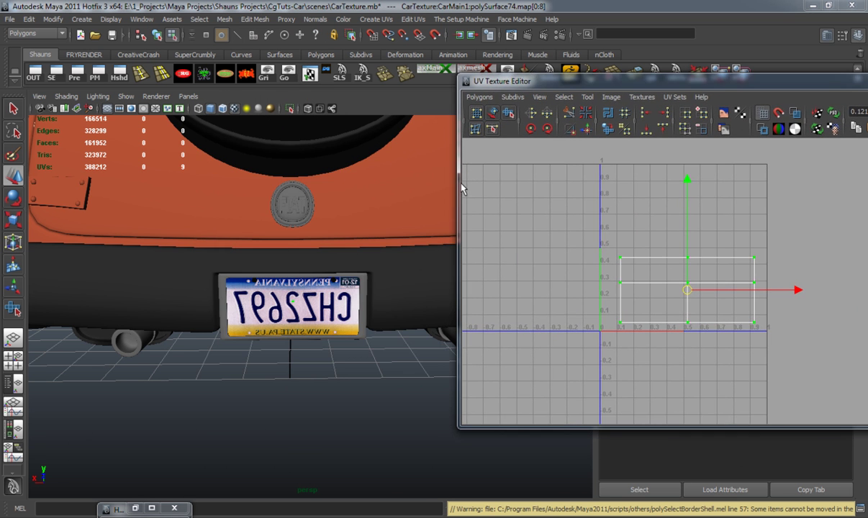
Step: Check the rear plate's UVs against the texture image and turn on UV shading
click(613, 100)
click(633, 117)
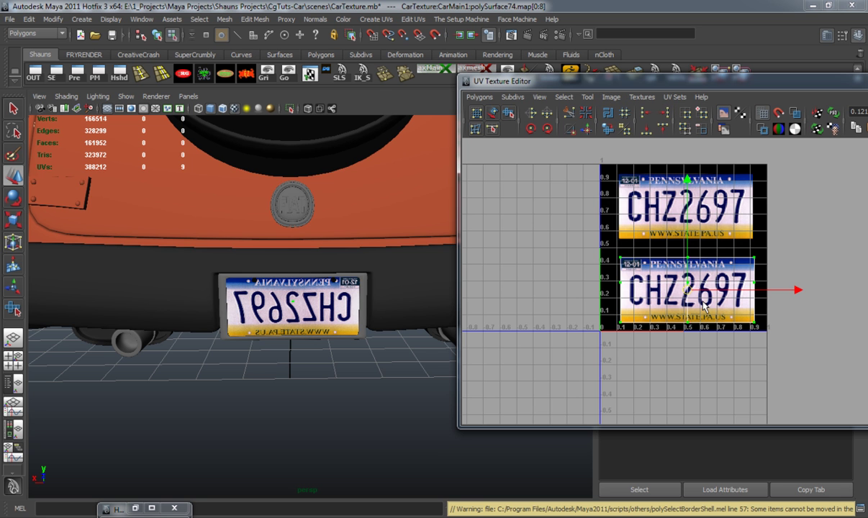
click(611, 98)
click(630, 151)
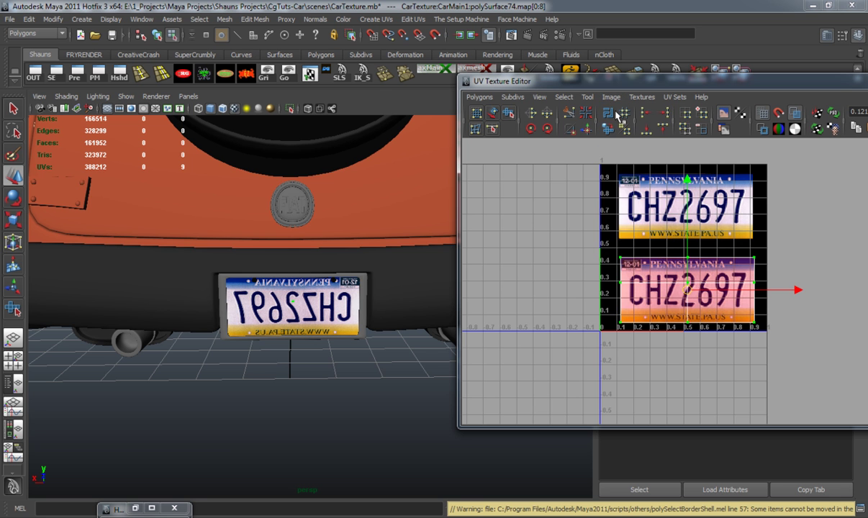
click(611, 98)
click(616, 115)
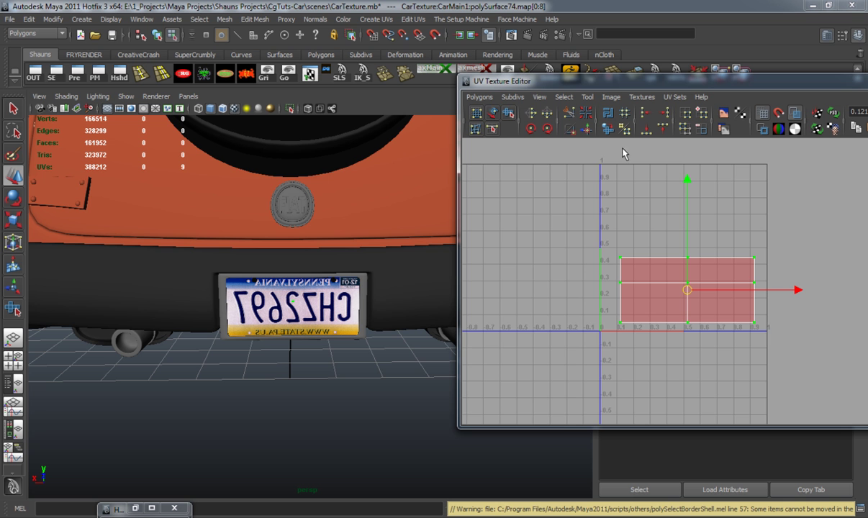
Step: Flip the rear plate's UV shell horizontally so its lettering reads the right way round
click(486, 105)
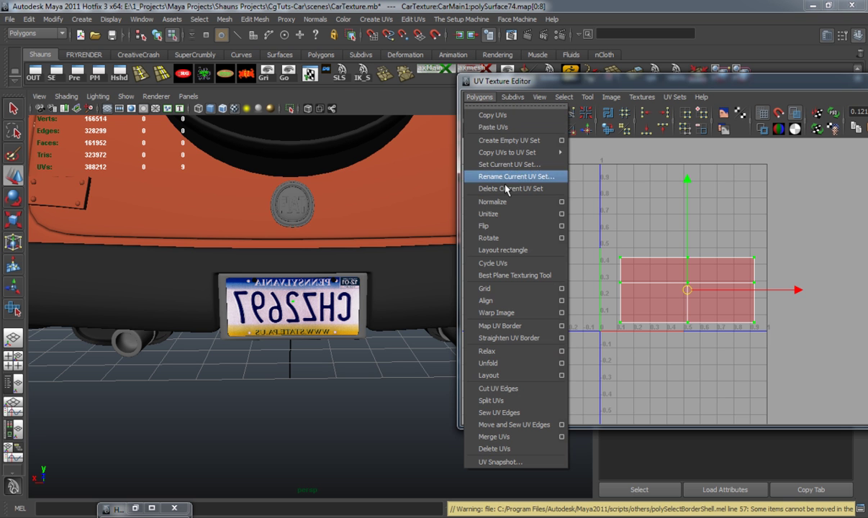
click(510, 227)
click(347, 337)
Step: Examine the textured front plate and its UV shell from several angles and distances
alt+drag(280, 340, 339, 312)
alt+right_drag(339, 312, 384, 311)
alt+drag(385, 311, 264, 308)
scroll(324, 299, down, 5)
scroll(108, 297, up, 5)
scroll(159, 298, down, 3)
scroll(267, 309, up, 4)
alt+middle_drag(264, 308, 282, 321)
alt+drag(281, 319, 273, 302)
click(285, 250)
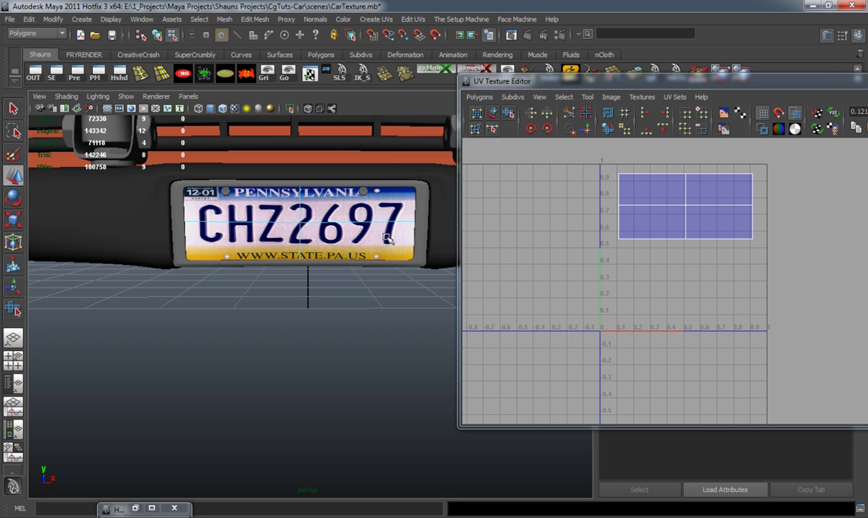
alt+drag(368, 234, 284, 274)
scroll(323, 251, down, 5)
scroll(261, 286, up, 5)
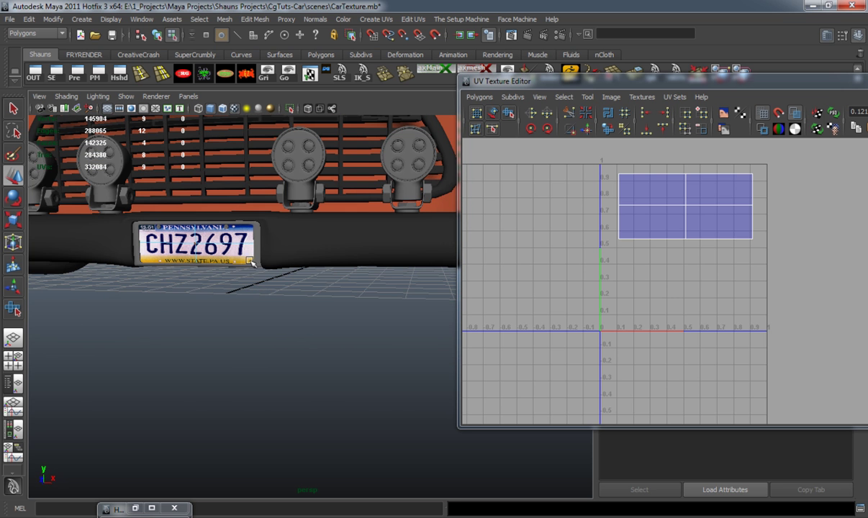
Step: Return the front plate to object mode, close the UV Texture Editor, and clear the selection
key(Delete)
right_drag(215, 242, 225, 236)
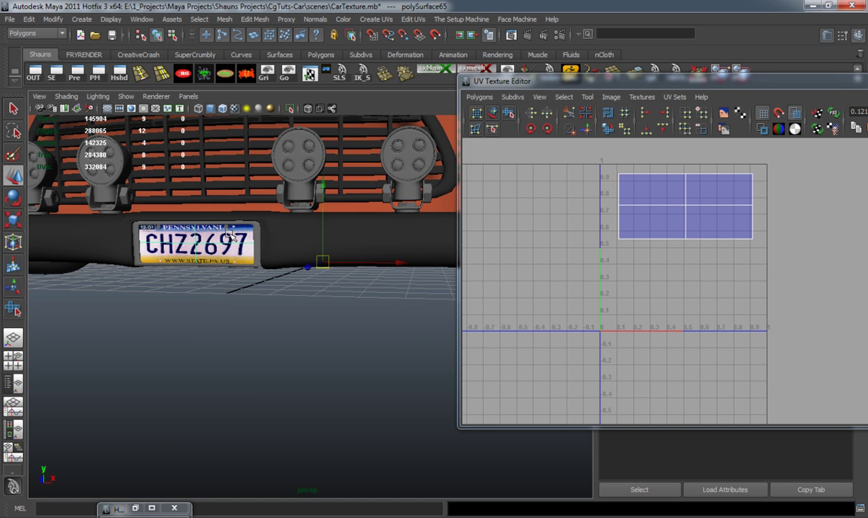
drag(735, 84, 509, 108)
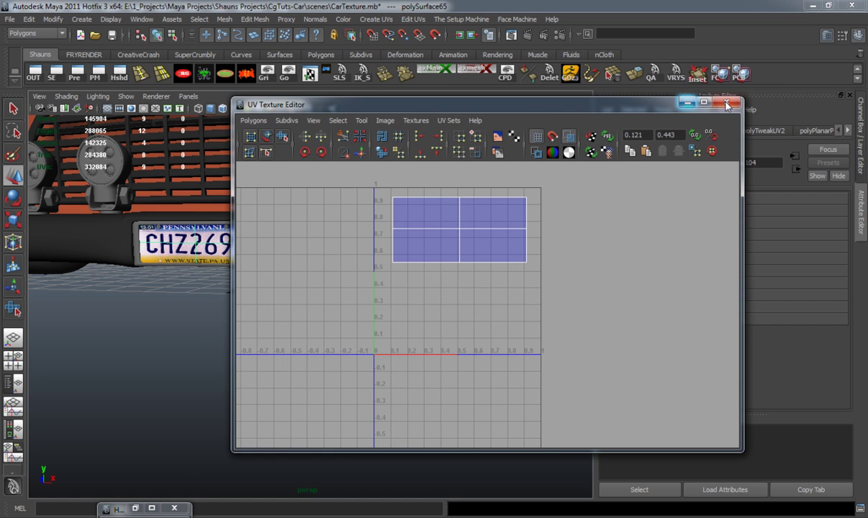
click(728, 103)
click(273, 317)
scroll(417, 318, down, 5)
alt+drag(418, 318, 191, 321)
Step: Set the plate material's Reflection Color to white and its reflection Amount to 0.220
click(137, 509)
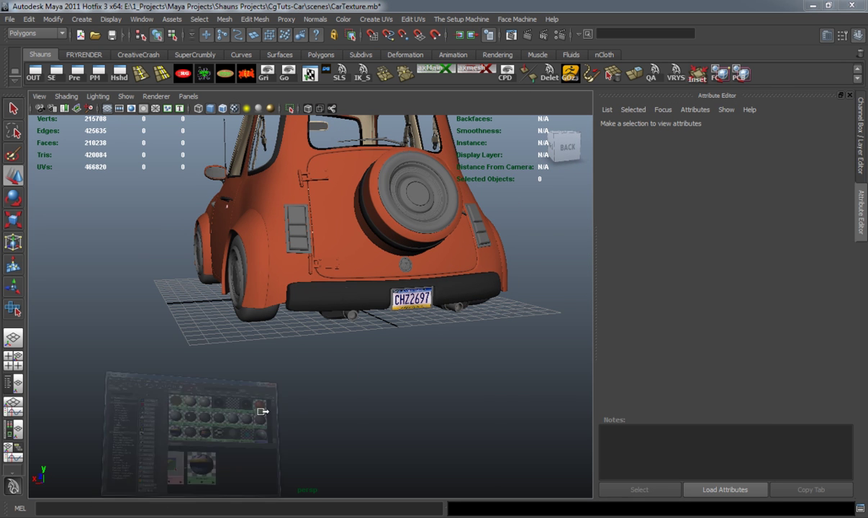
click(334, 357)
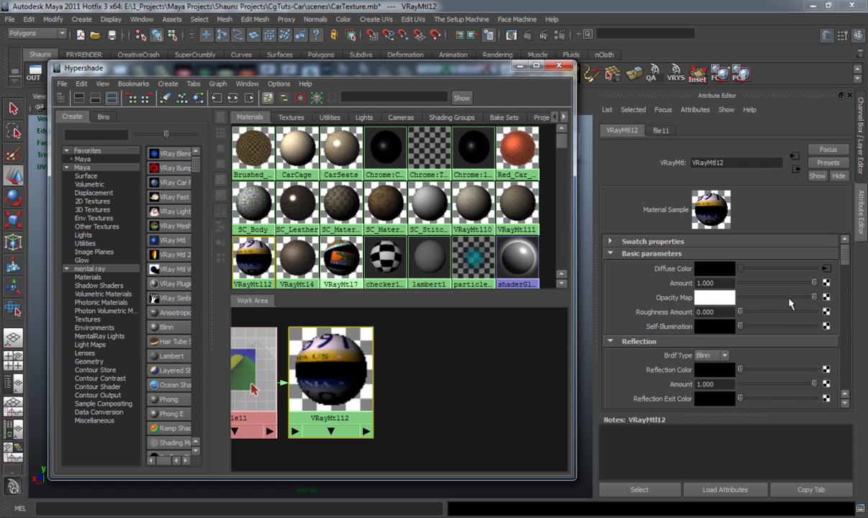
drag(851, 266, 834, 277)
mouse_move(754, 283)
mouse_down()
mouse_move(845, 289)
mouse_move(756, 295)
mouse_up()
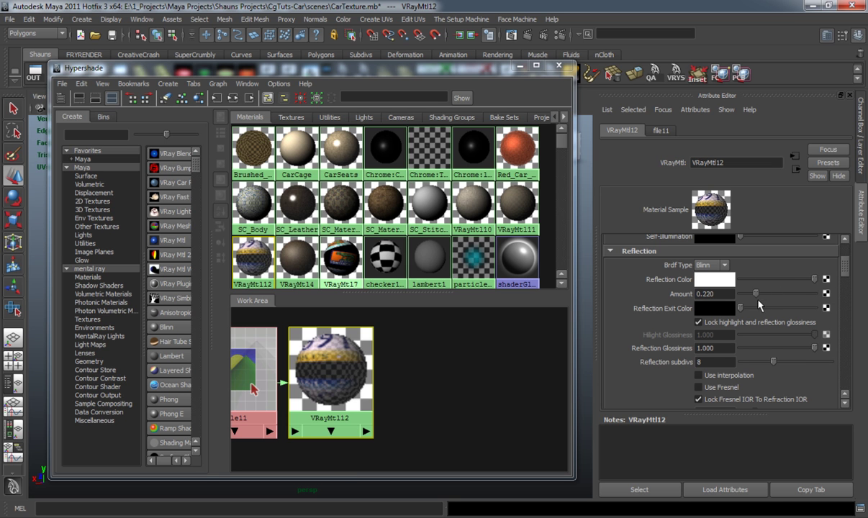
Step: Set the plate material's Roughness Amount to 0.618 and clear the selection
scroll(767, 331, up, 2)
scroll(729, 316, up, 2)
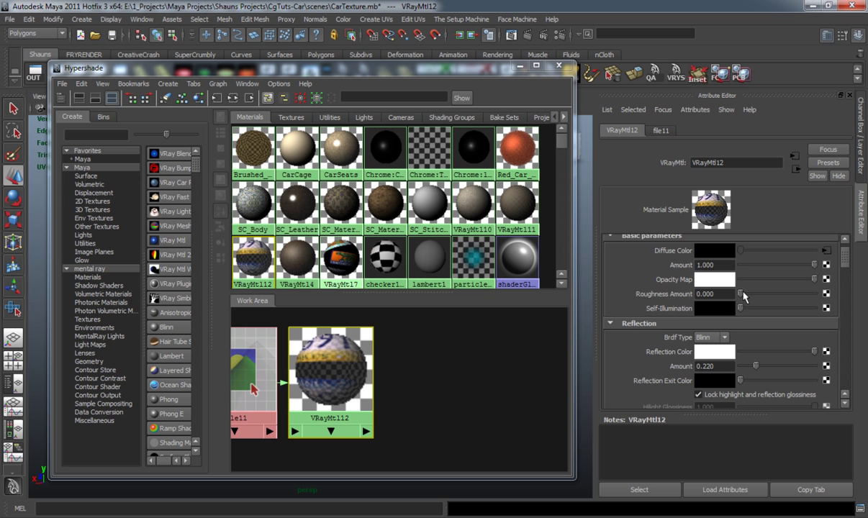
drag(744, 297, 783, 301)
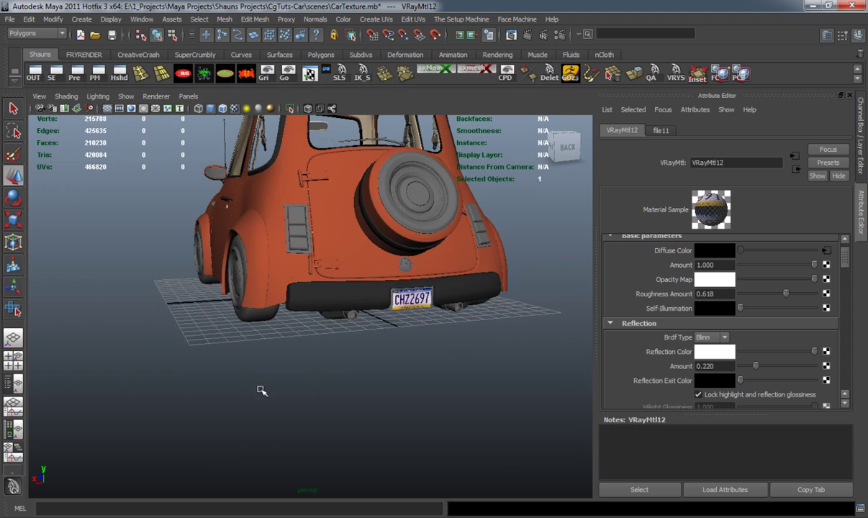
click(252, 376)
alt+drag(247, 364, 399, 351)
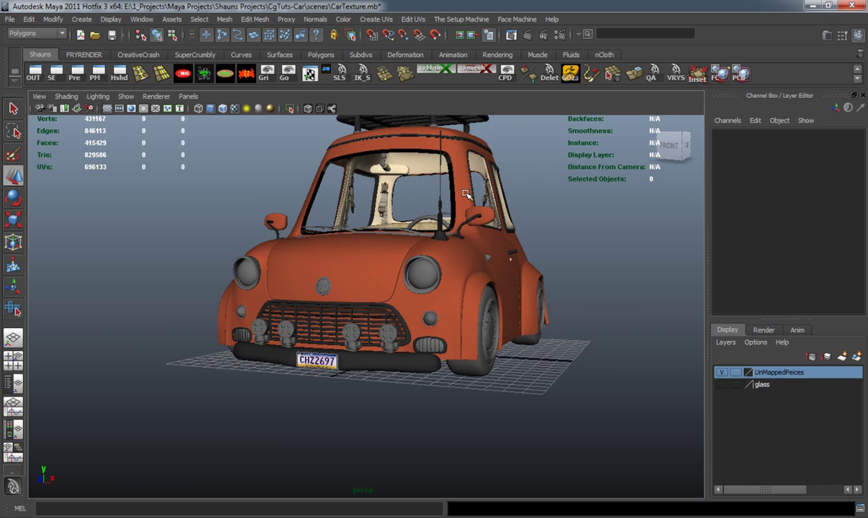